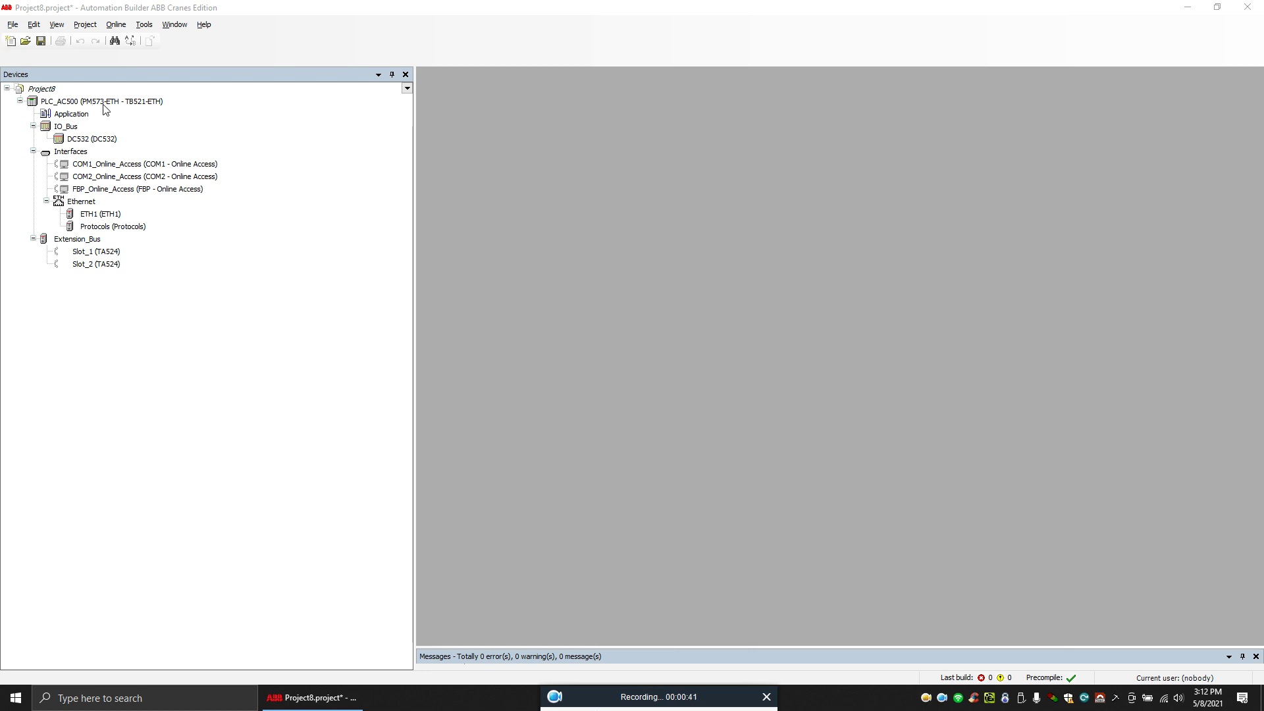
- Replace extension-bus Slot_1 with a CM572-DP module and open its Profibus_Master, keeping station address 1
click(68, 139)
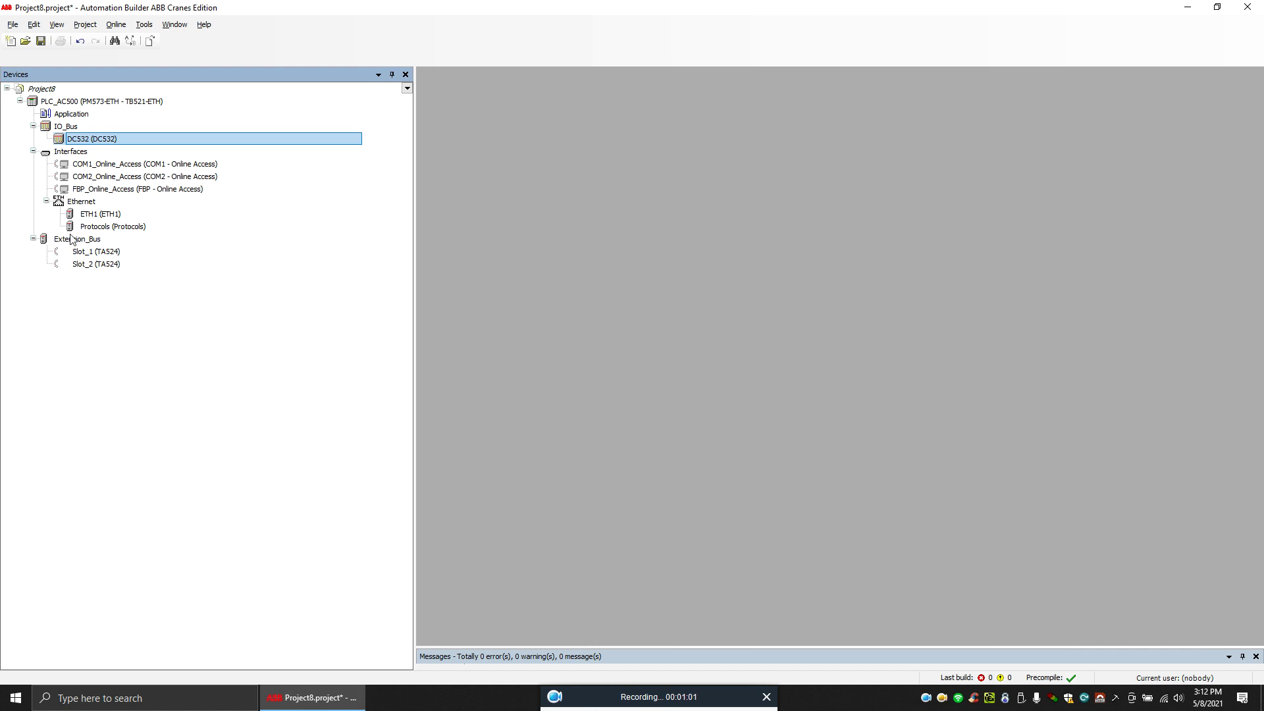
click(103, 252)
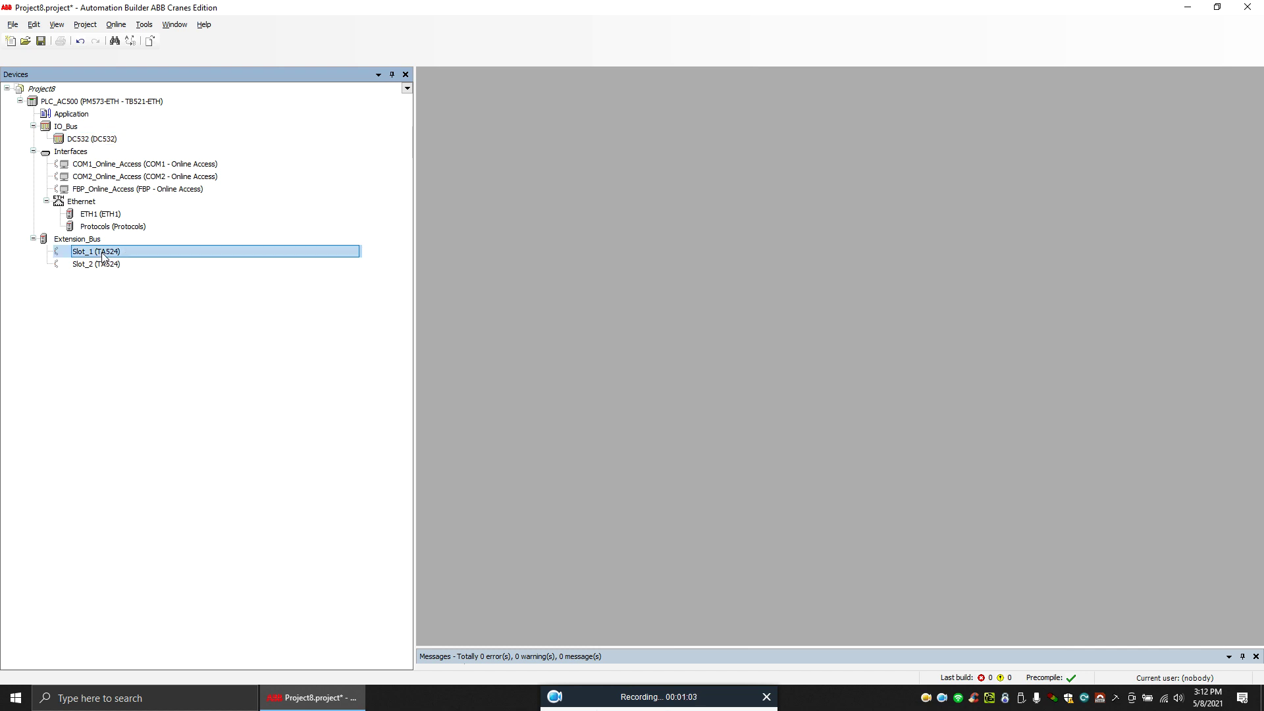
right_click(103, 253)
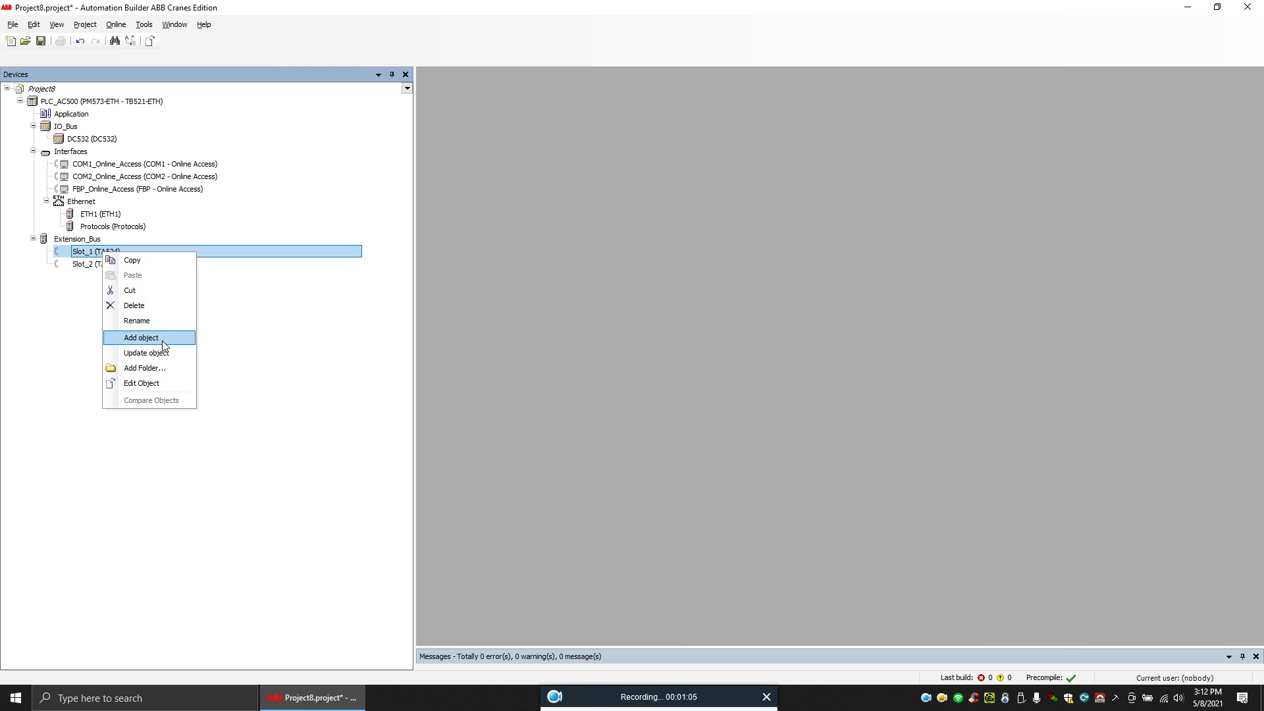
click(141, 338)
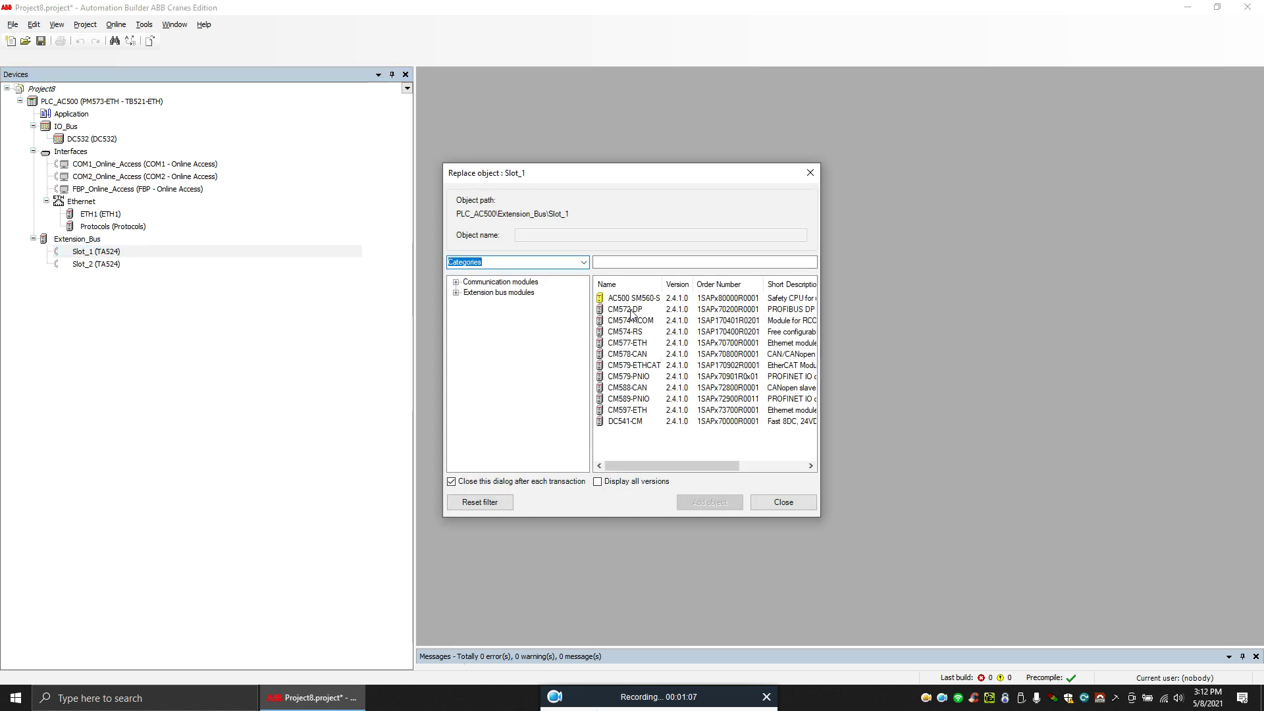
click(630, 311)
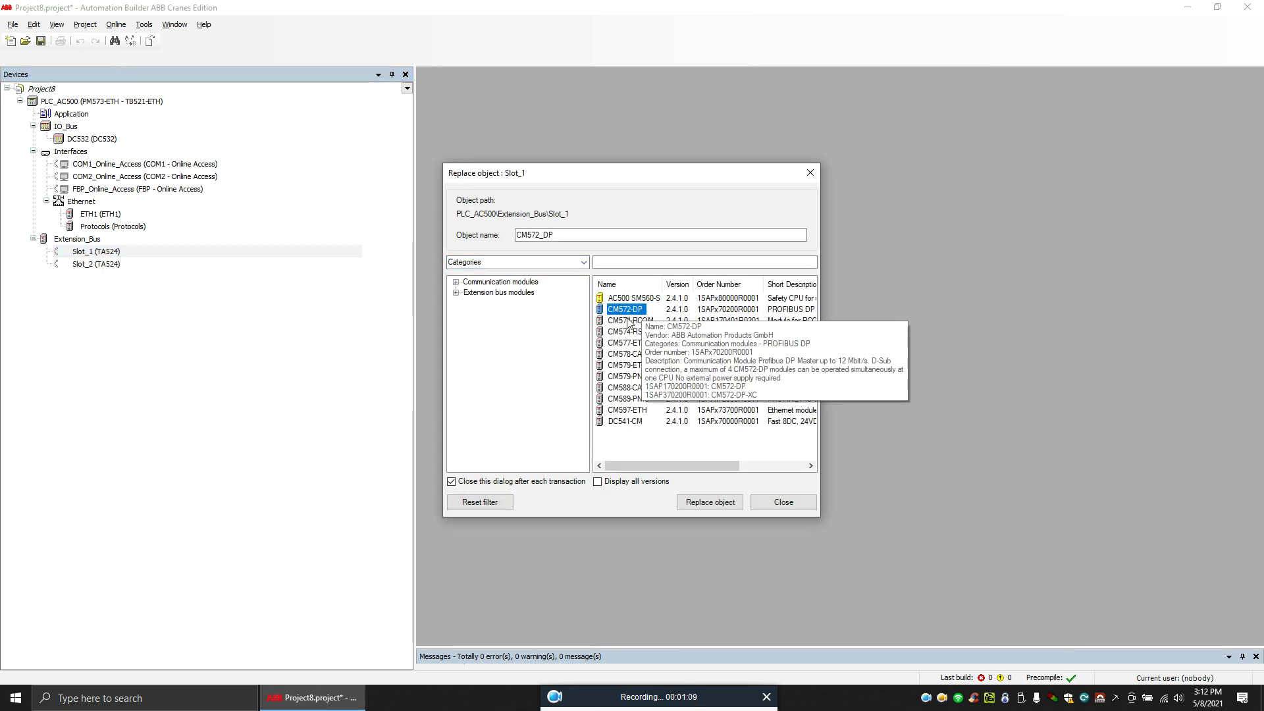
click(721, 506)
double_click(187, 264)
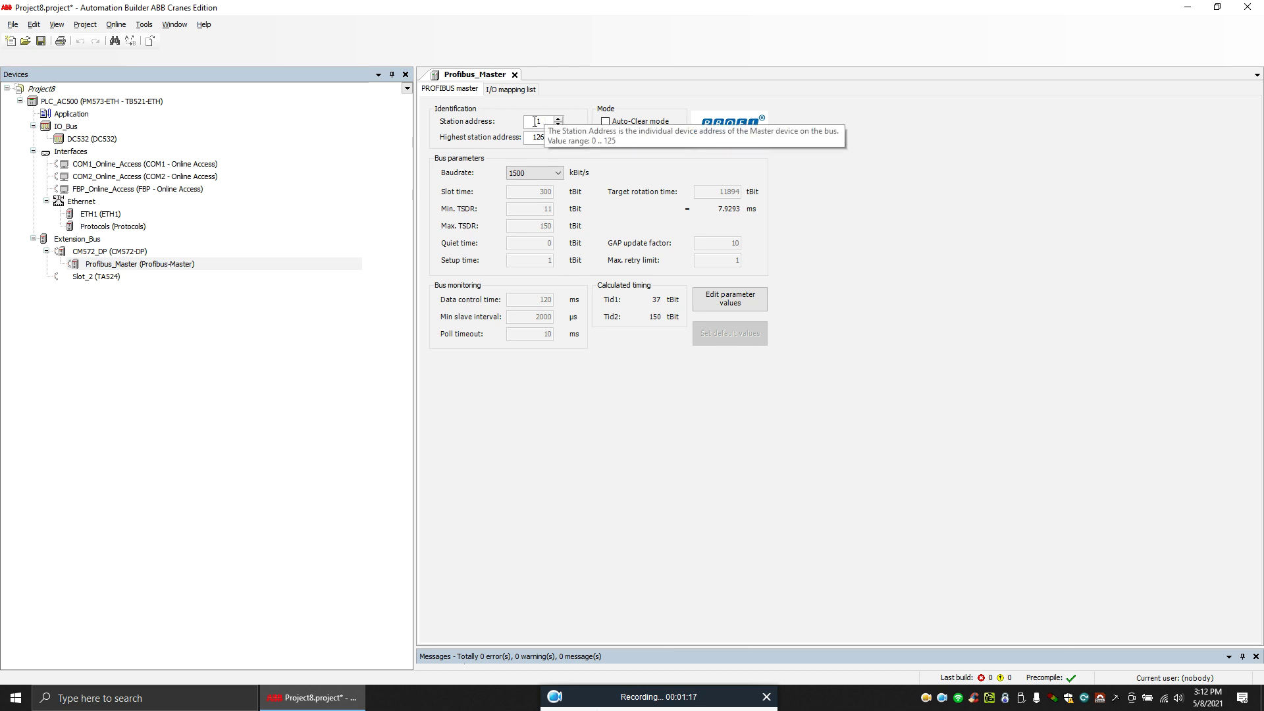
click(254, 339)
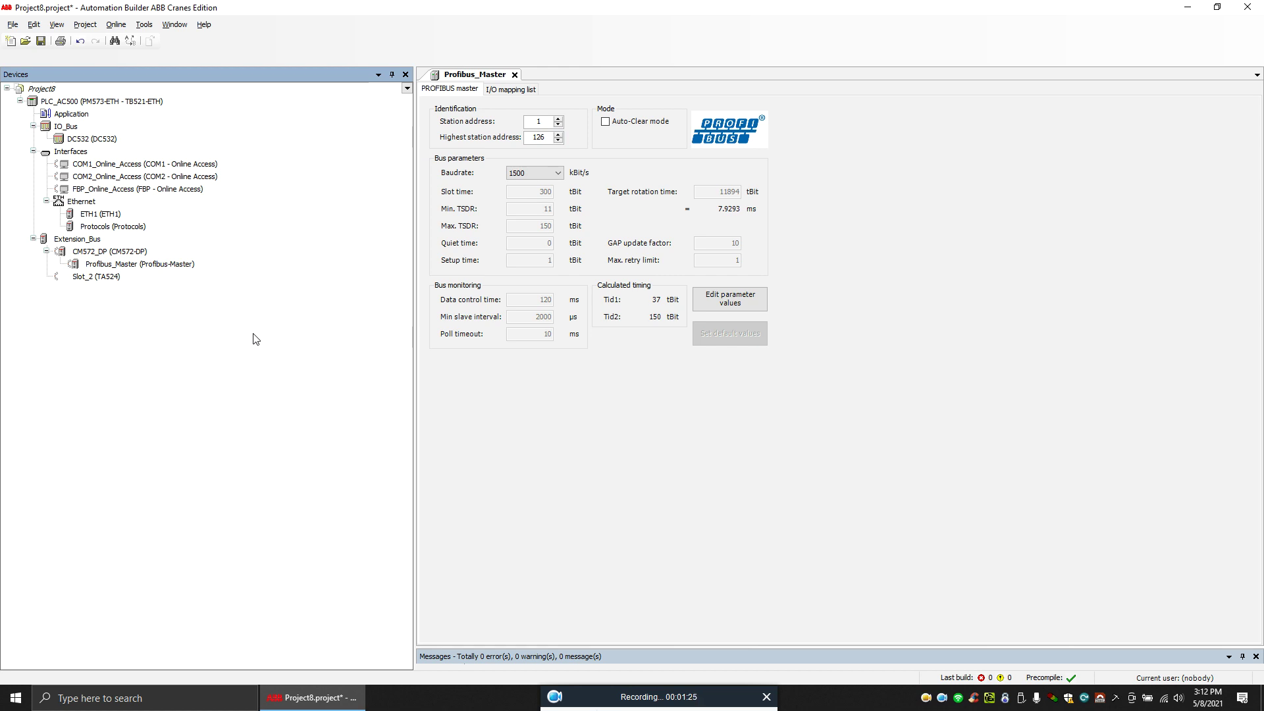
right_click(176, 264)
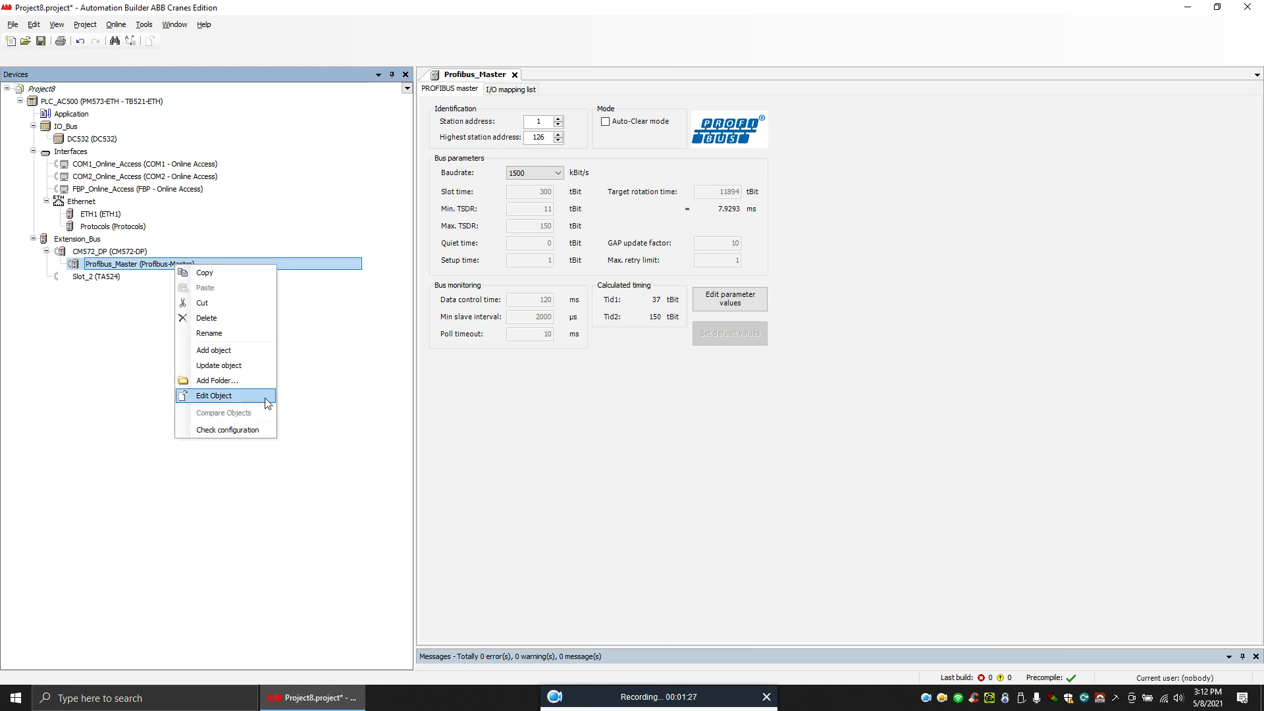
click(237, 365)
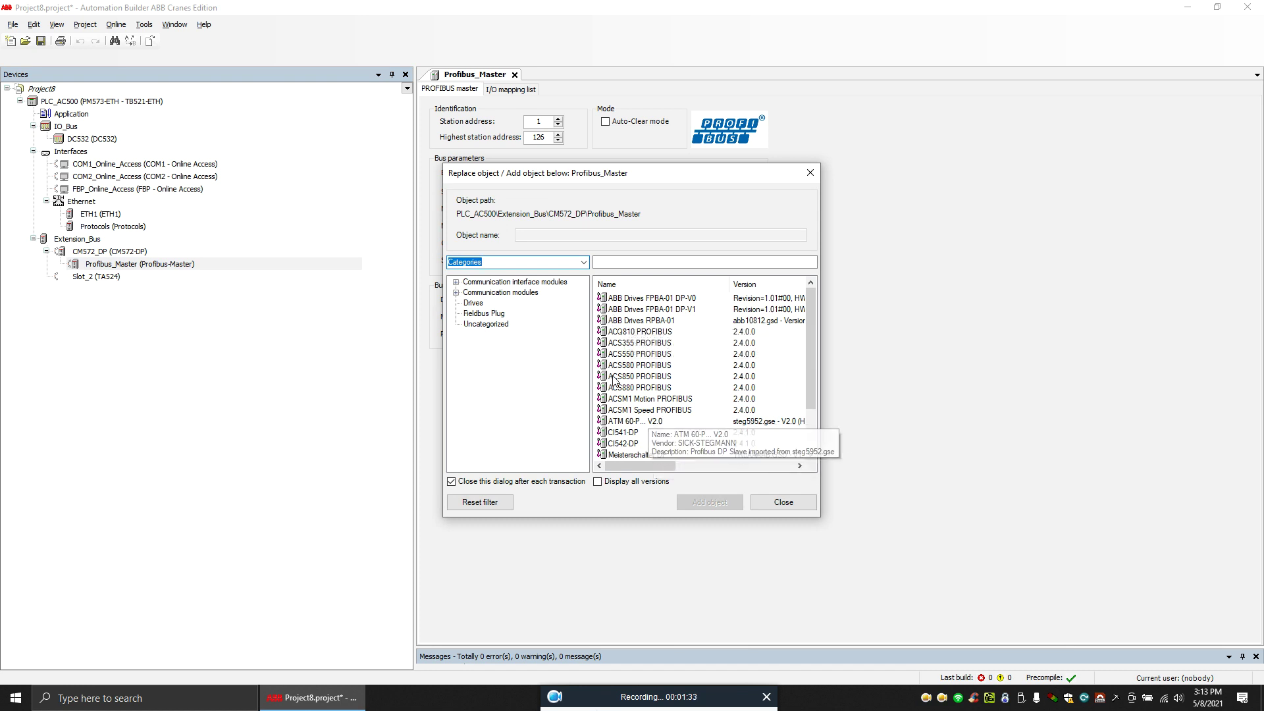
mouse_move(809, 331)
mouse_down()
mouse_move(818, 381)
mouse_move(792, 314)
mouse_up()
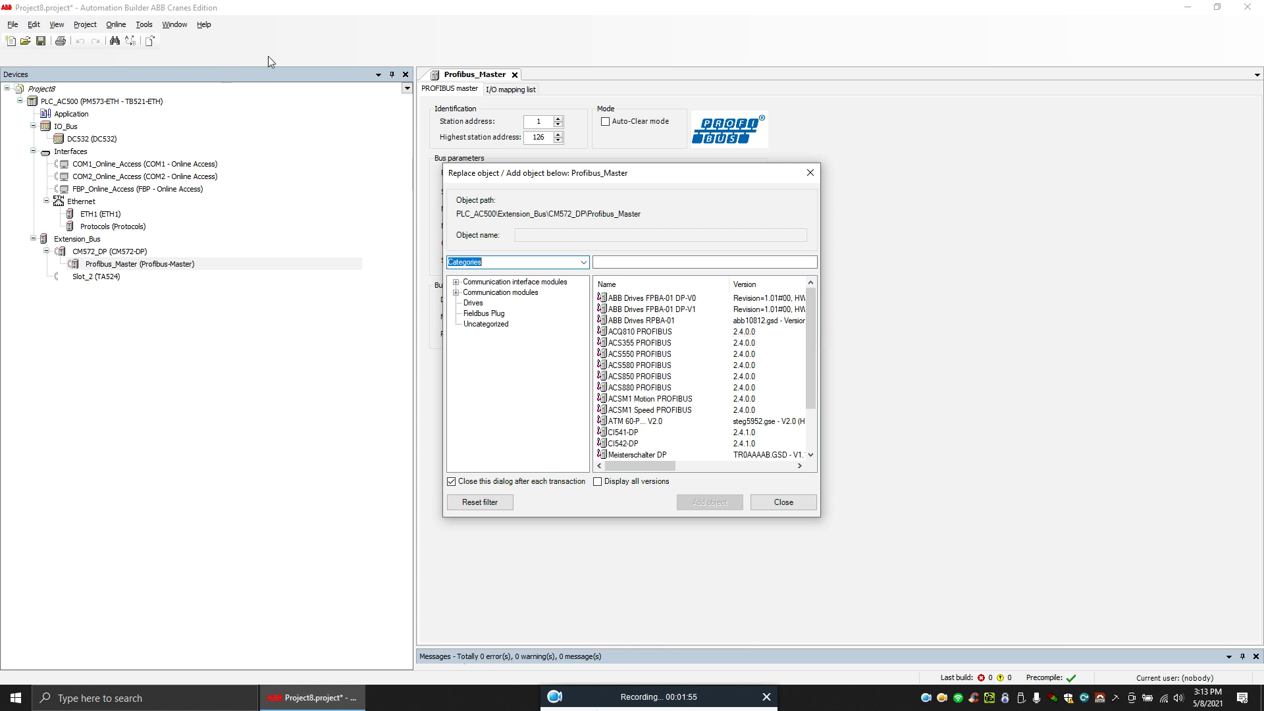
click(810, 174)
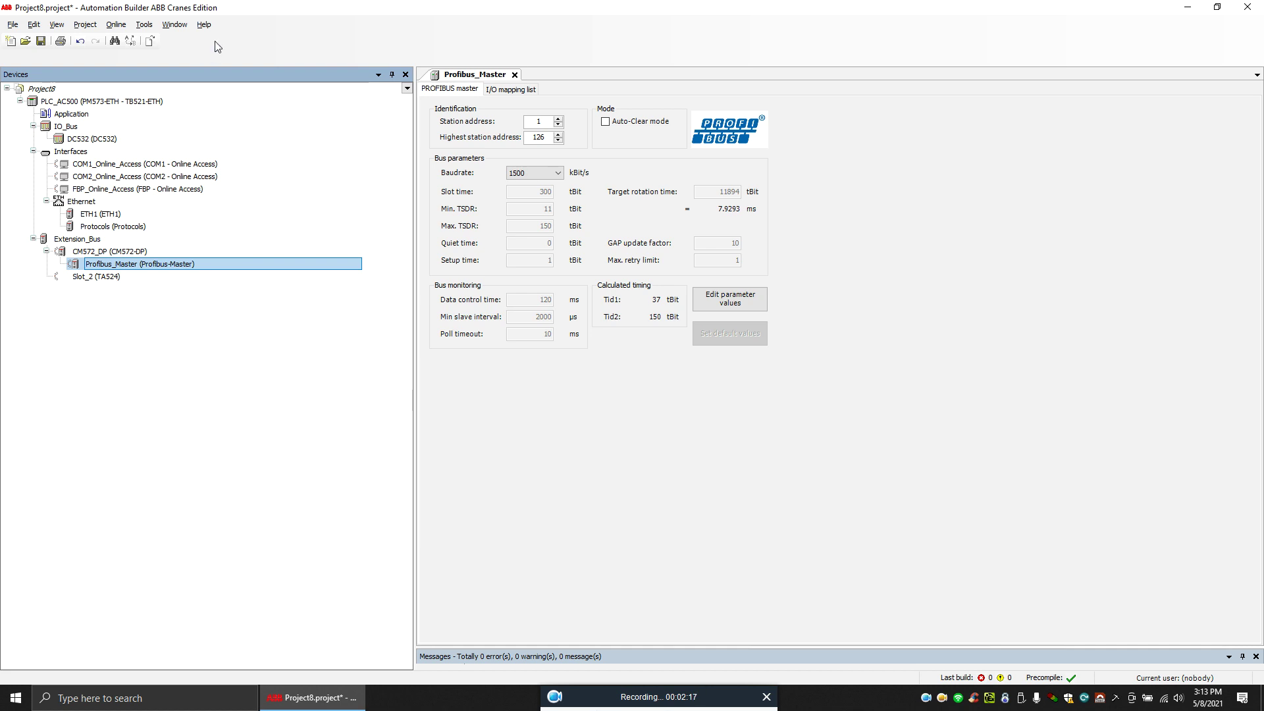
click(152, 27)
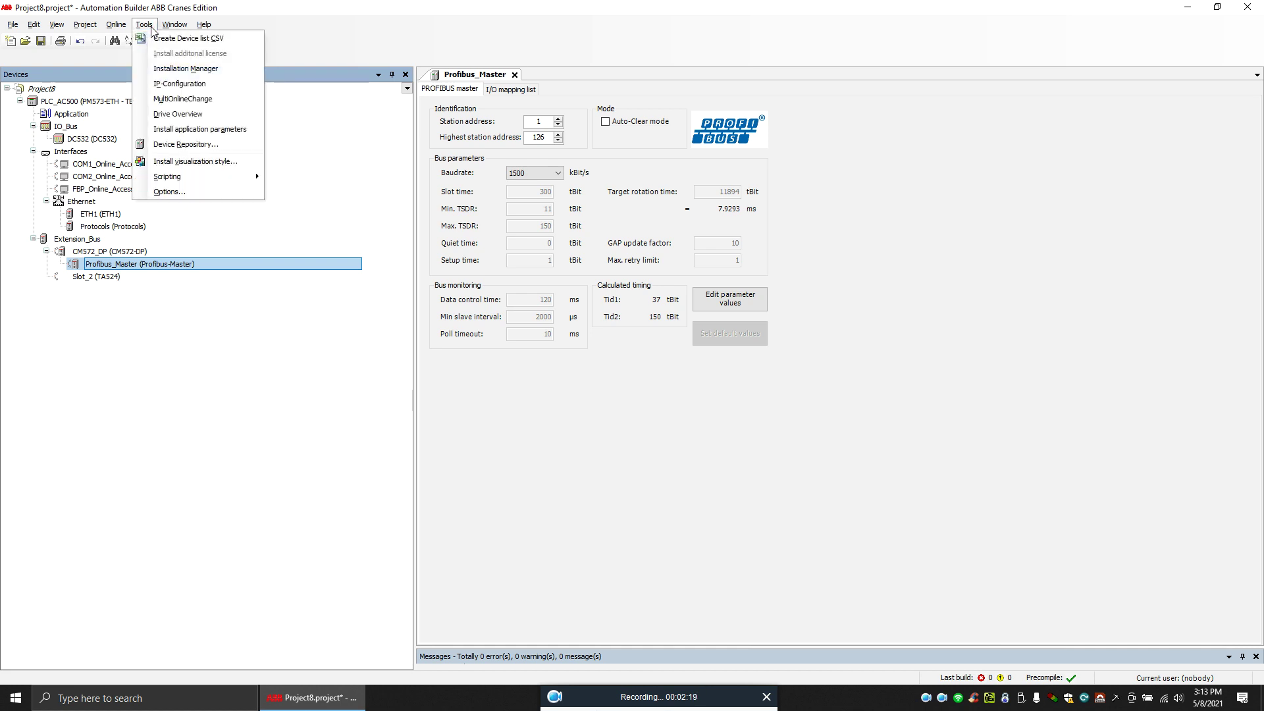
- Install si01801d.gse from Desktop\im153-1_dpv1 through the Device Repository
click(183, 145)
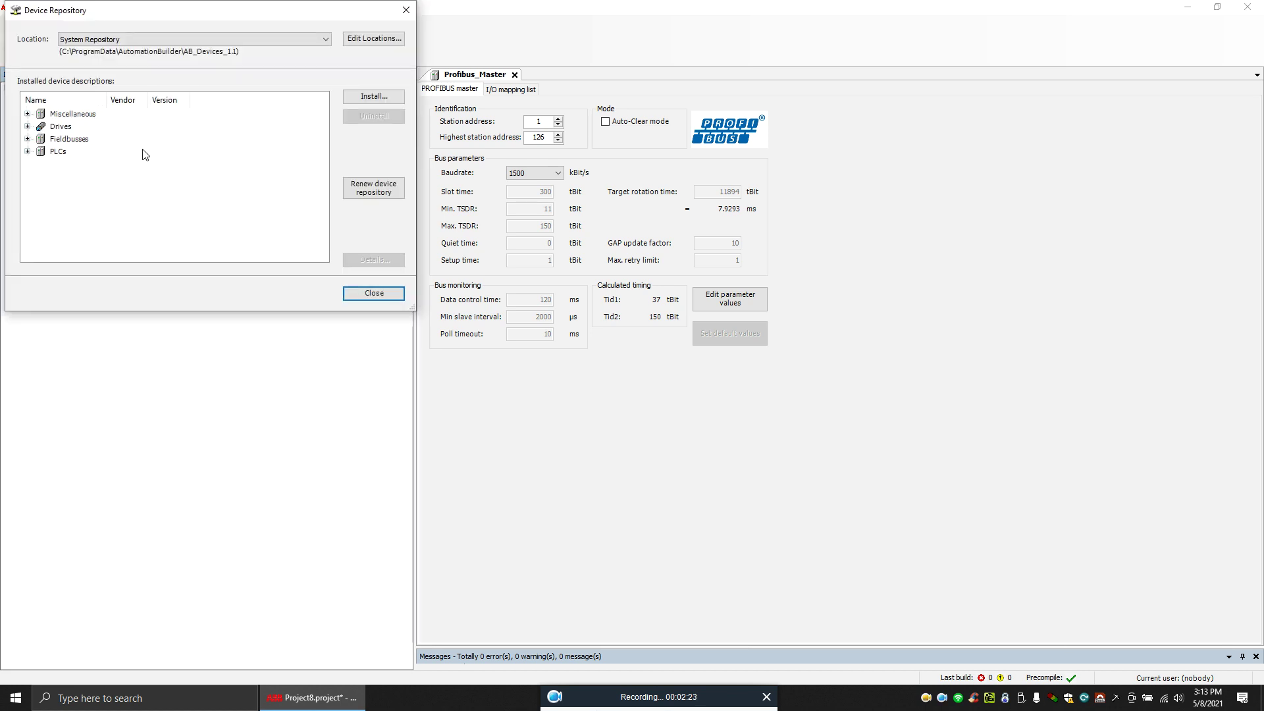
click(368, 97)
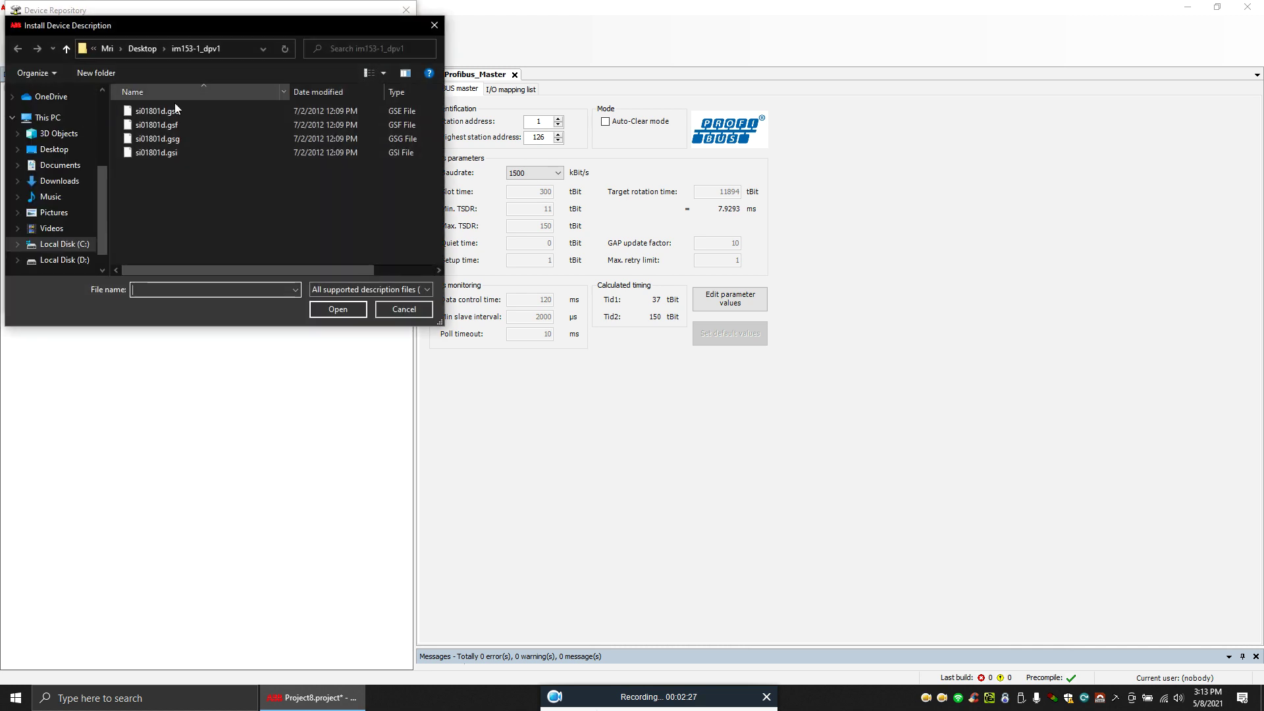
click(54, 150)
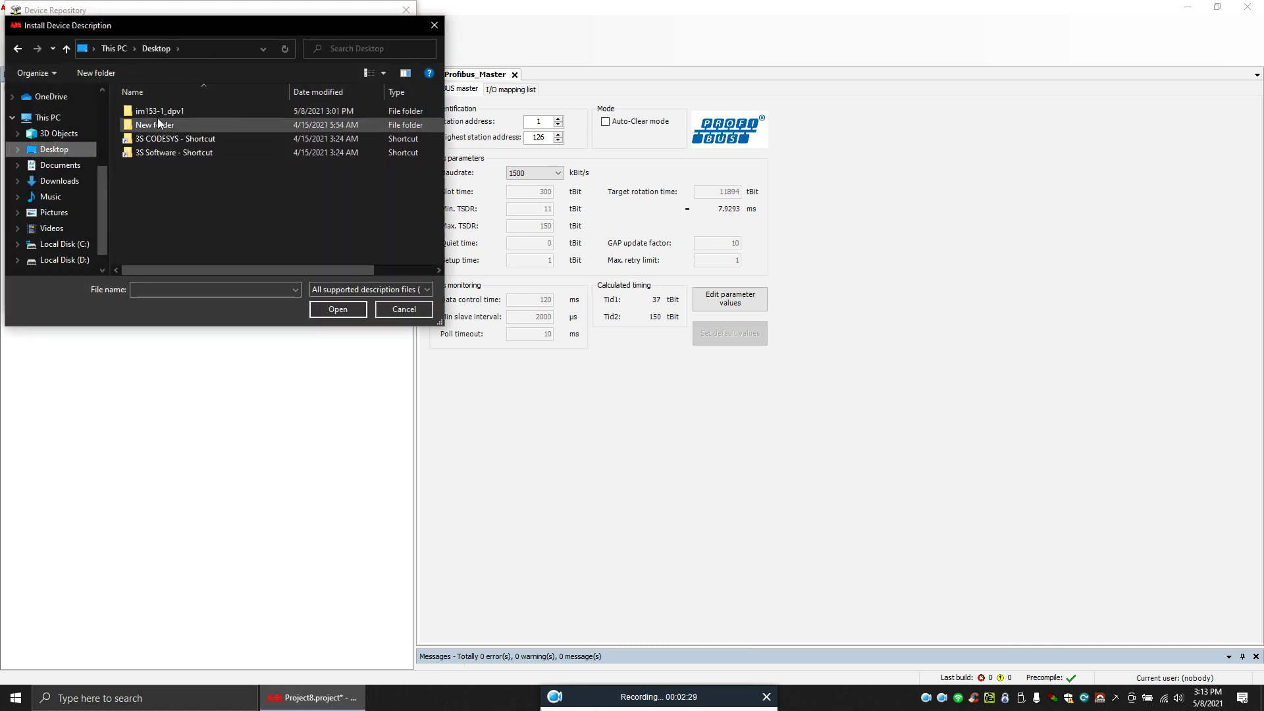
double_click(148, 112)
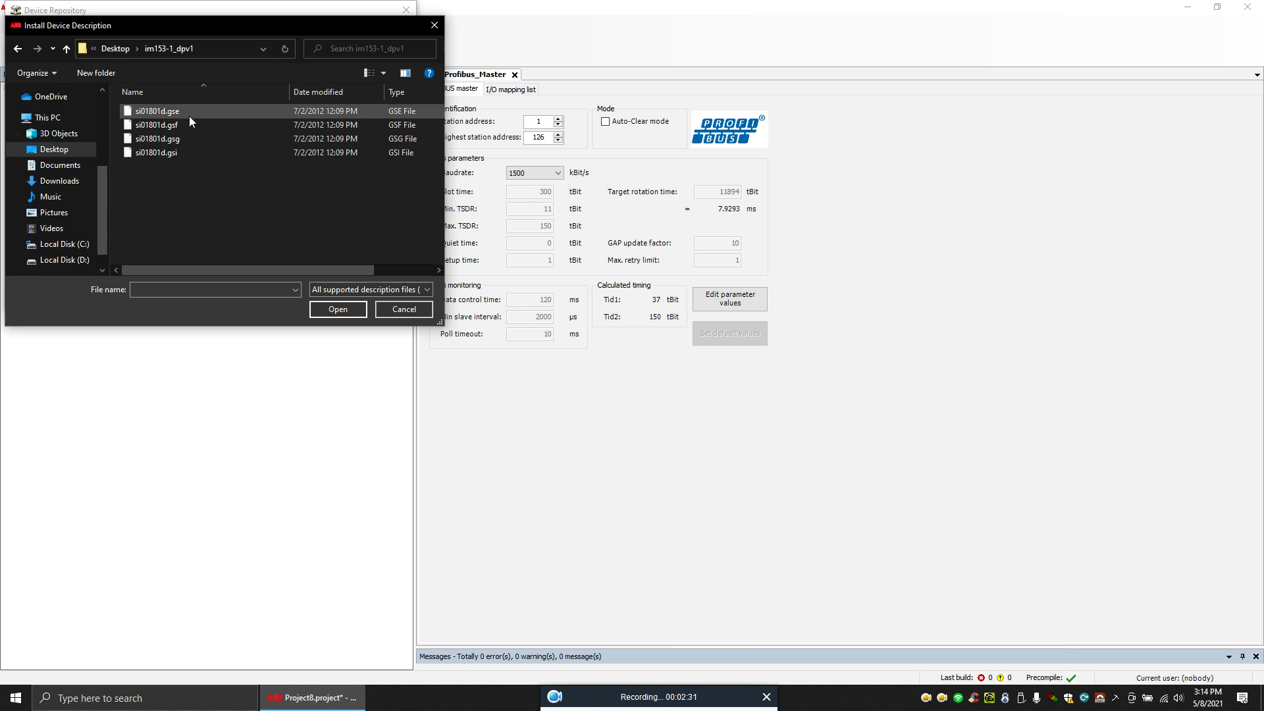
click(172, 113)
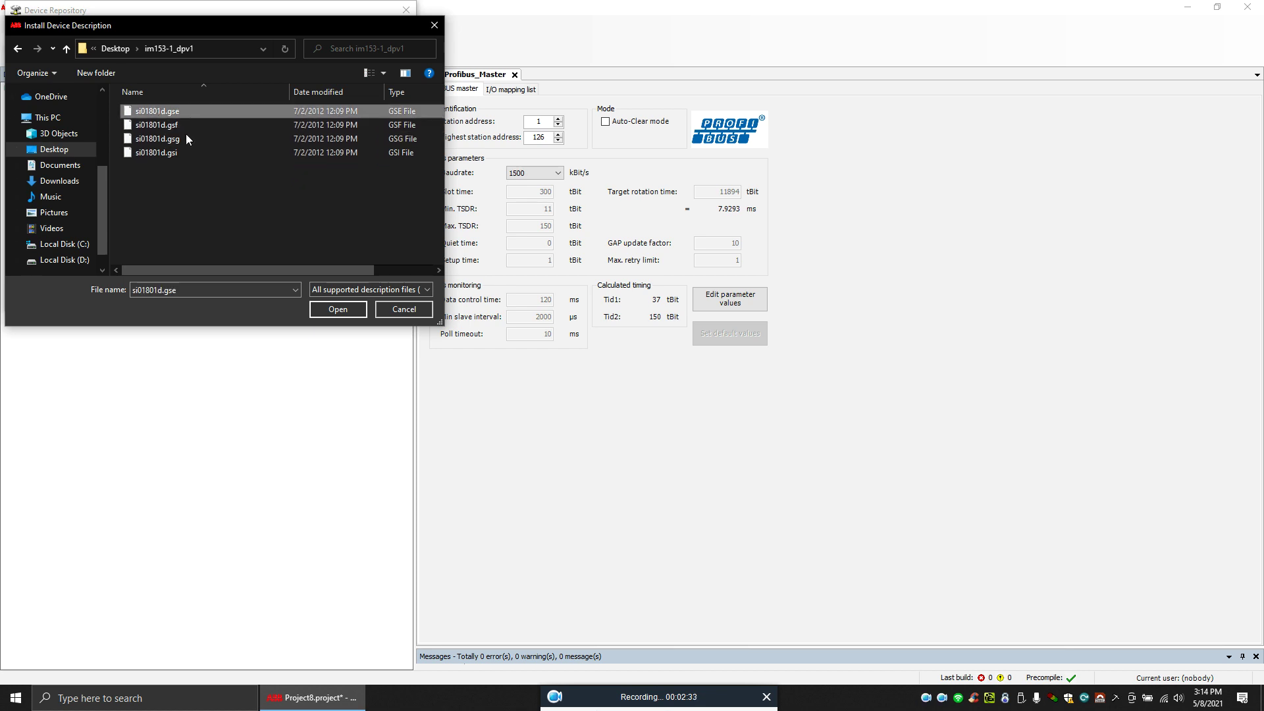
click(338, 310)
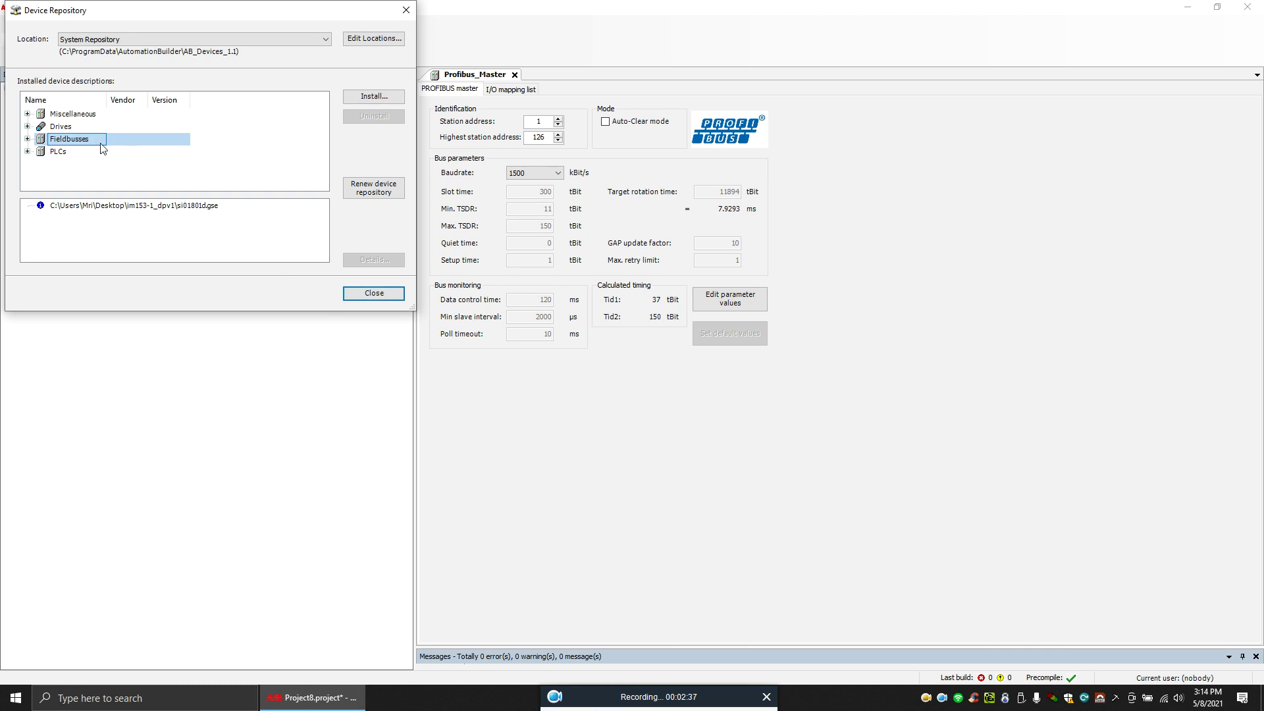
- Confirm ET 200M (IM153-1) DPV1 appears under Fieldbusses > Profibus > DP Slave, then close the repository
click(27, 139)
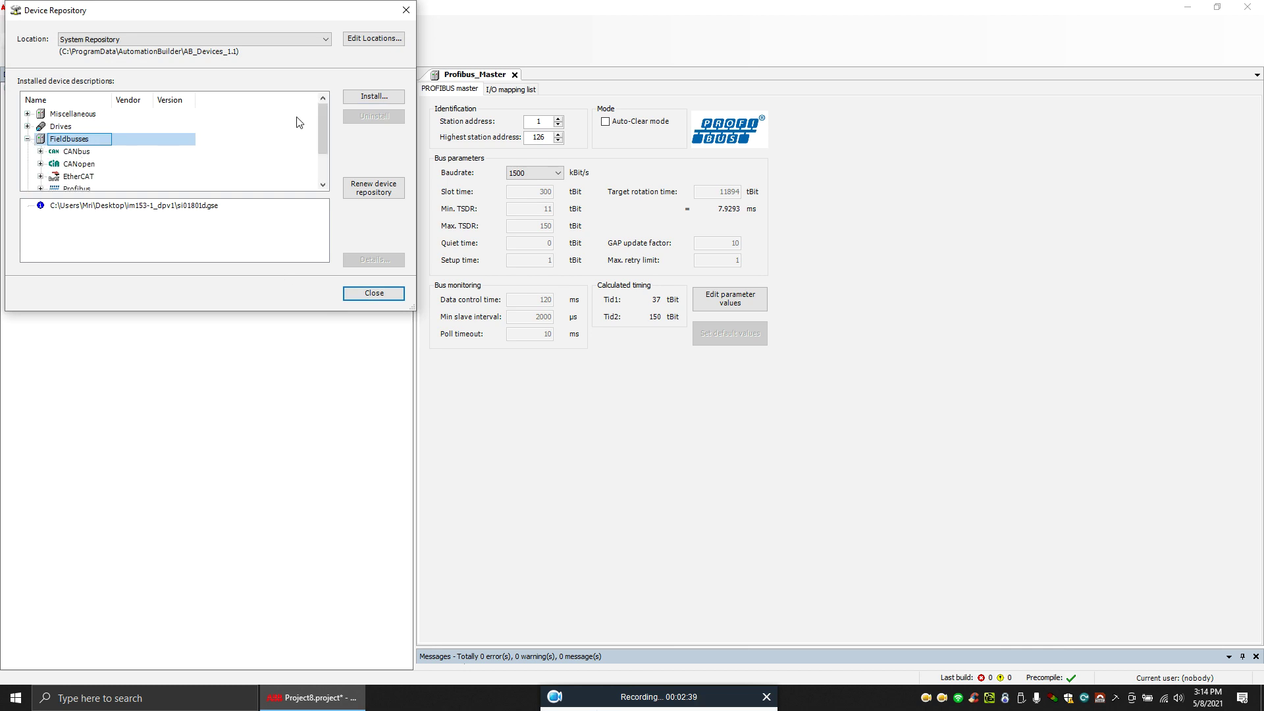
drag(321, 125, 326, 150)
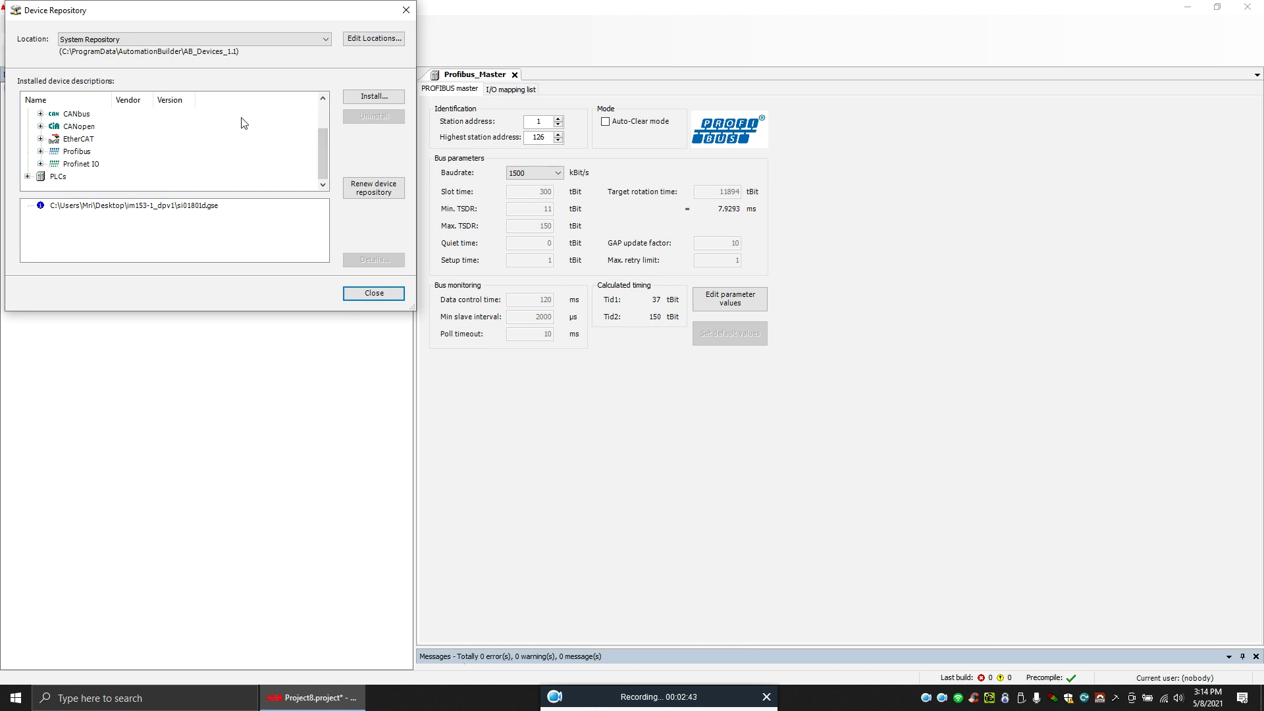
click(41, 152)
scroll(50, 156, down, 1)
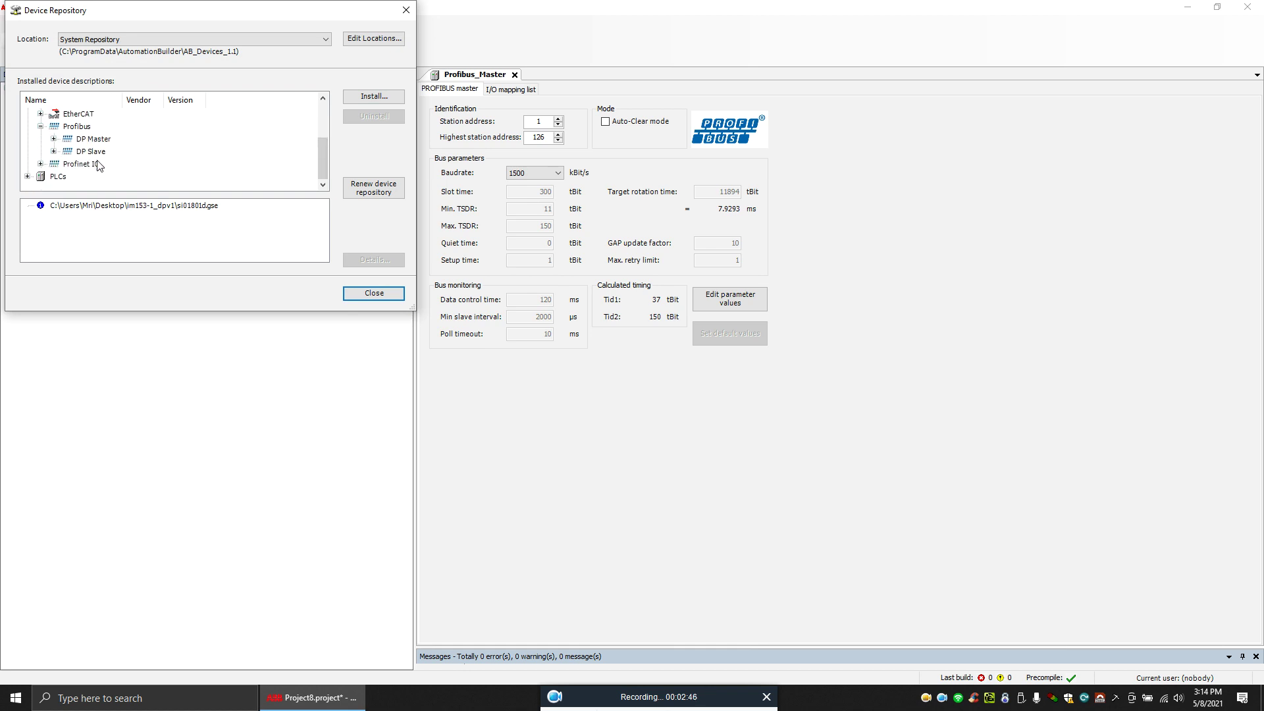
click(54, 153)
scroll(160, 166, down, 4)
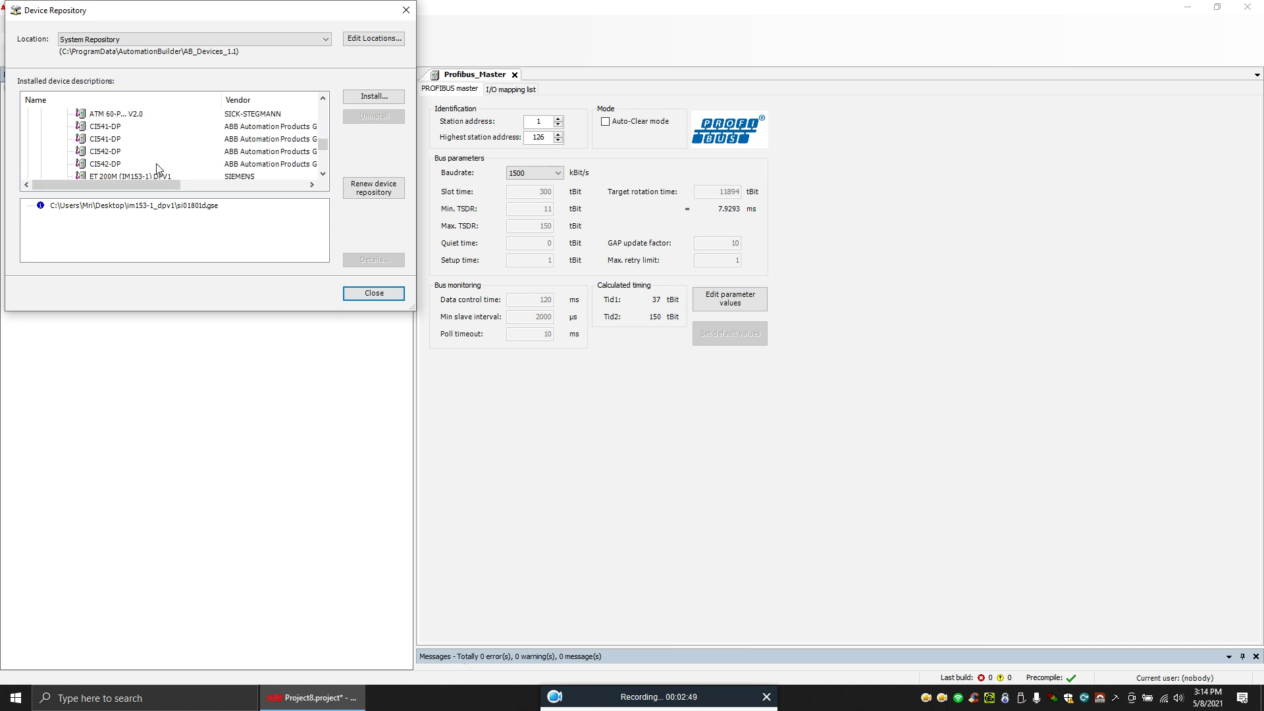
scroll(158, 169, down, 1)
click(125, 141)
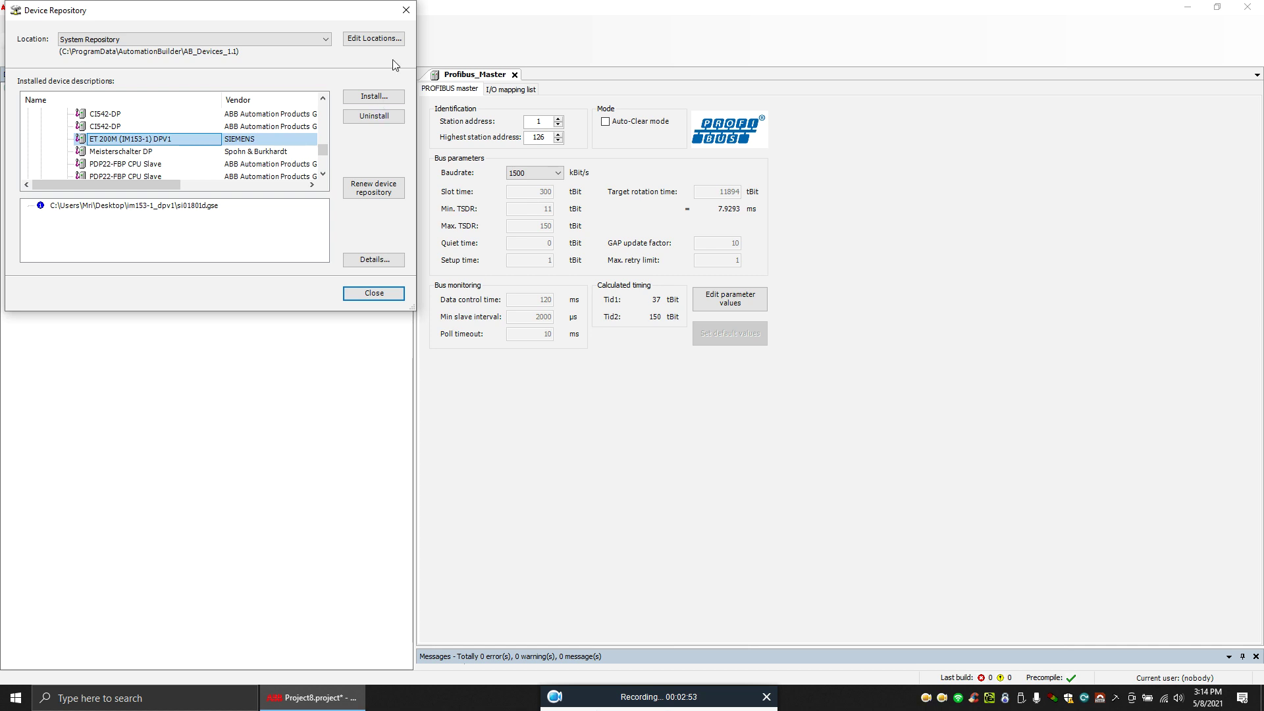
click(406, 10)
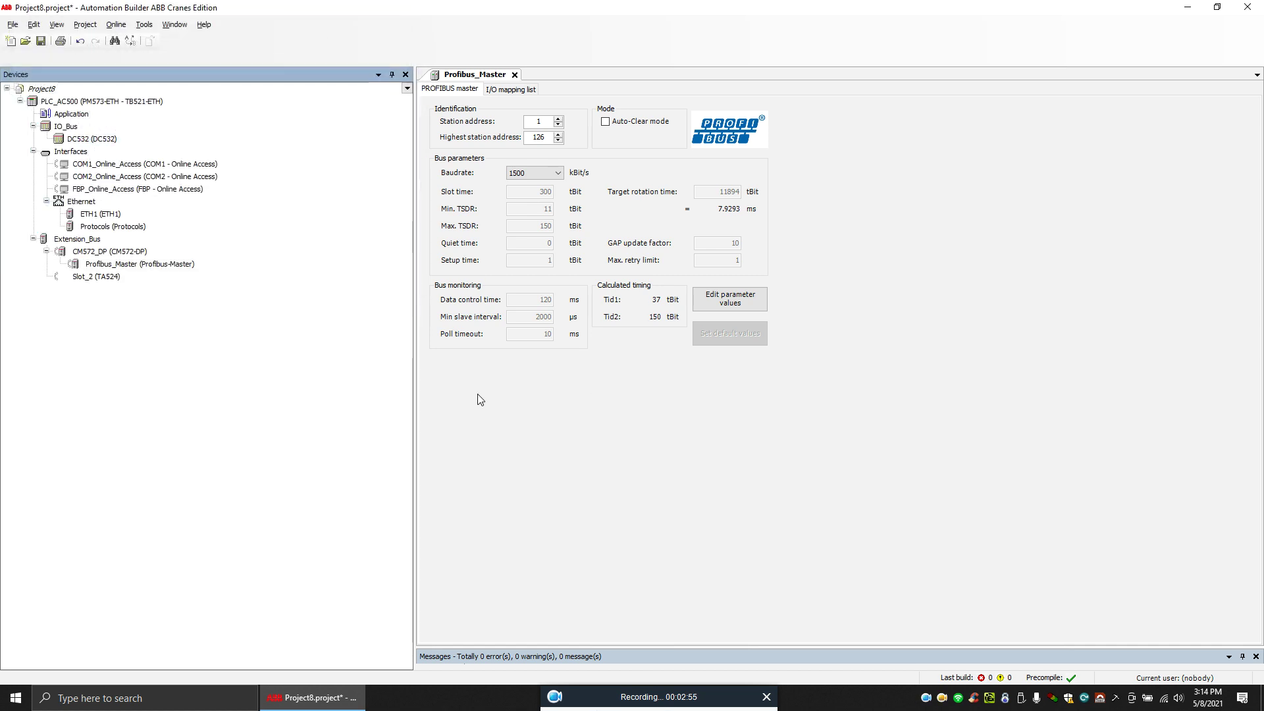
- Add an ET 200M (IM153-1) DPV1 slave below Profibus_Master
click(138, 266)
right_click(139, 266)
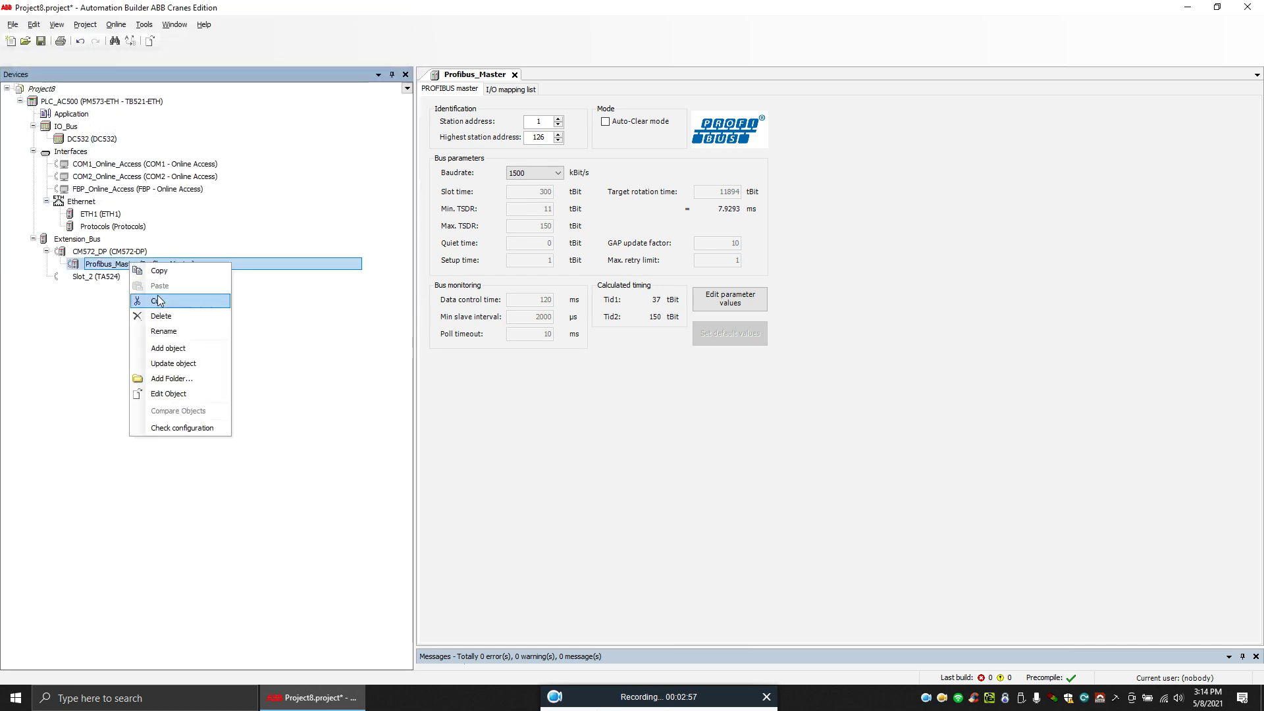
click(169, 348)
scroll(669, 377, down, 2)
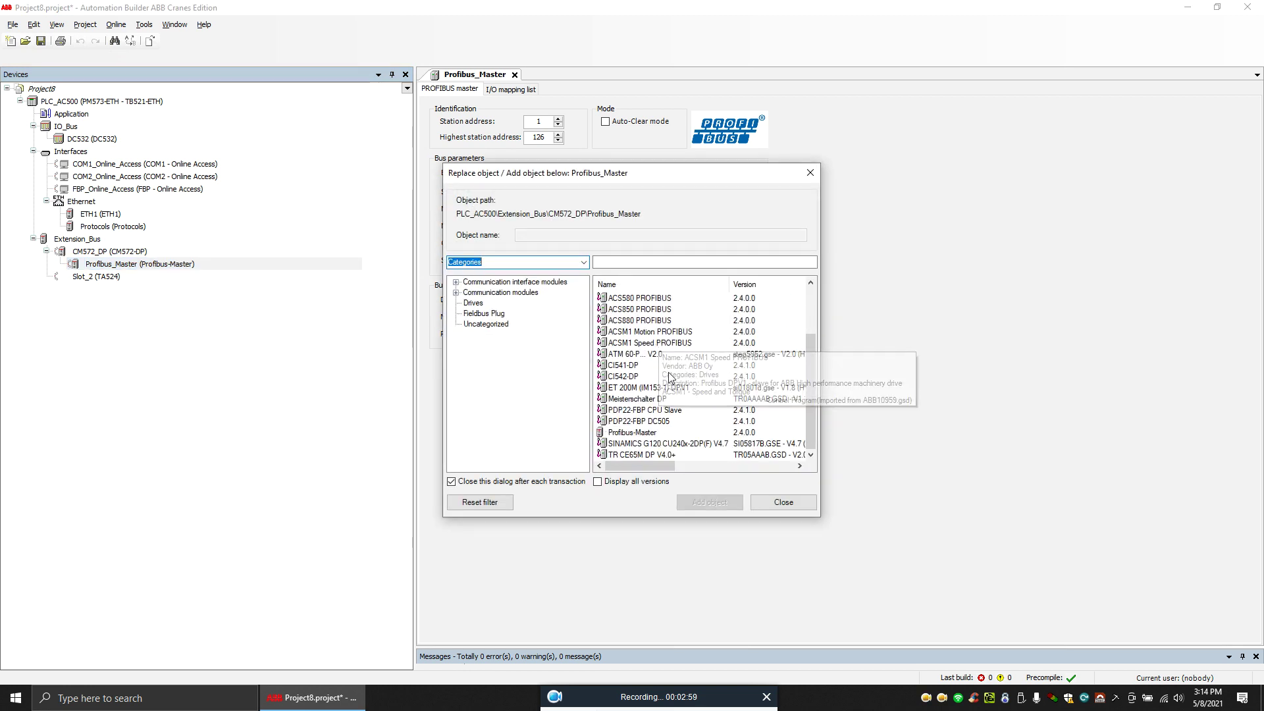
click(673, 388)
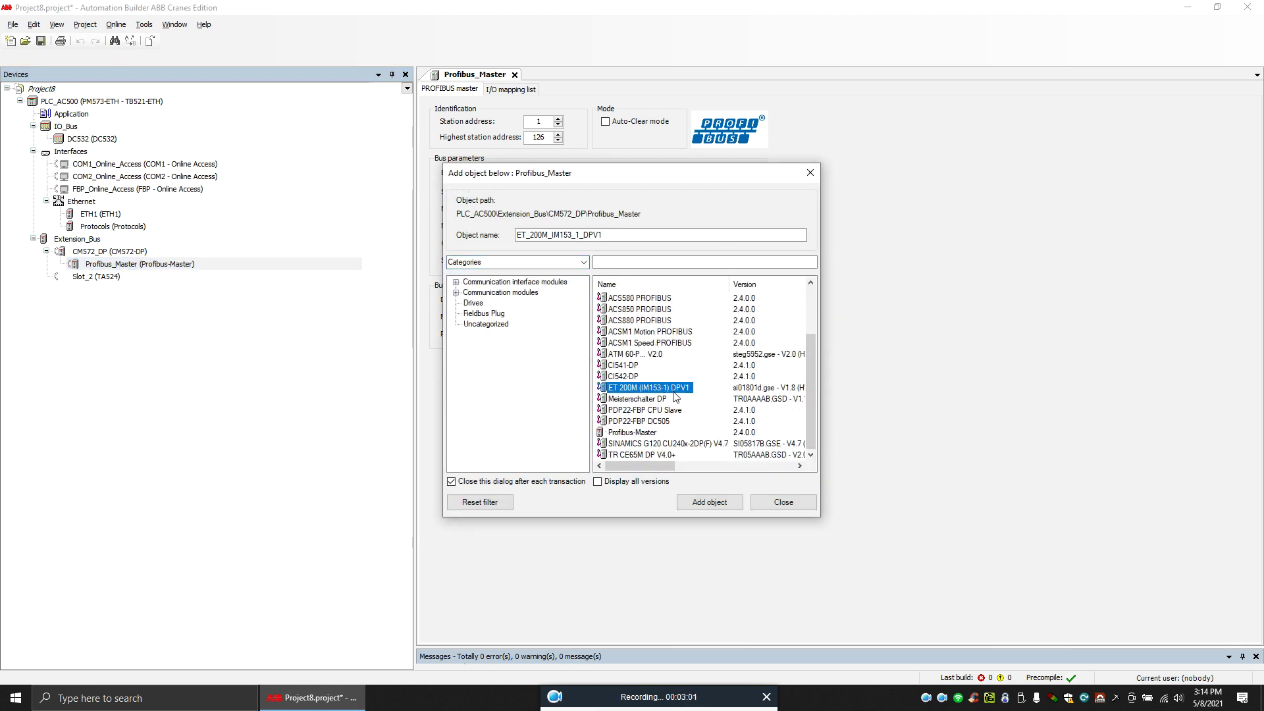
click(723, 504)
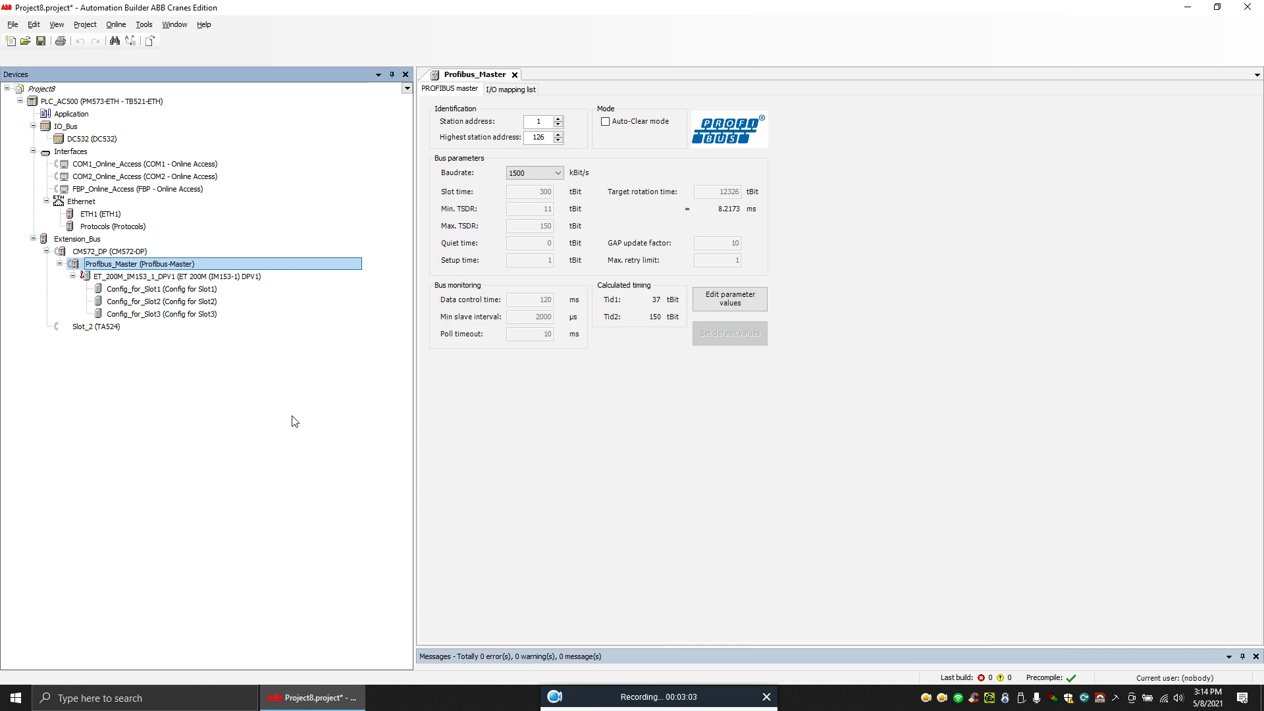
click(143, 279)
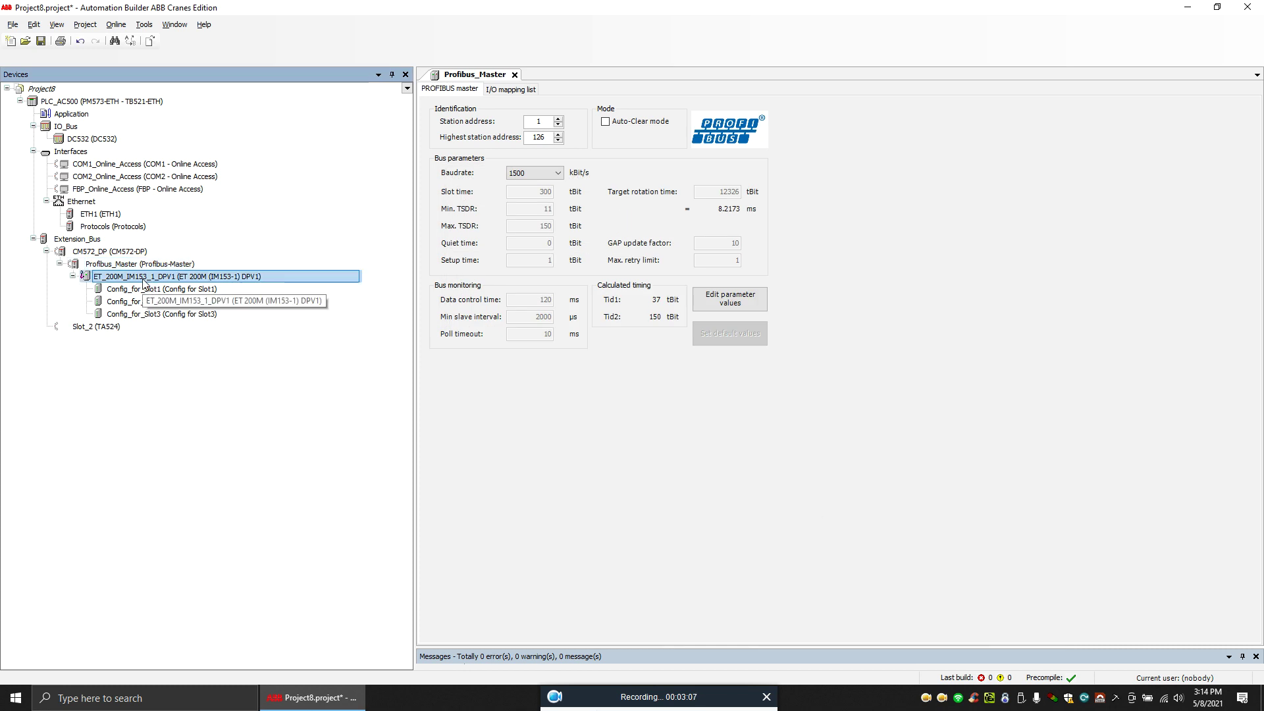
- Set the ET_200M_IM153_1_DPV1 station address to 5 in its DP-Parameters
double_click(135, 276)
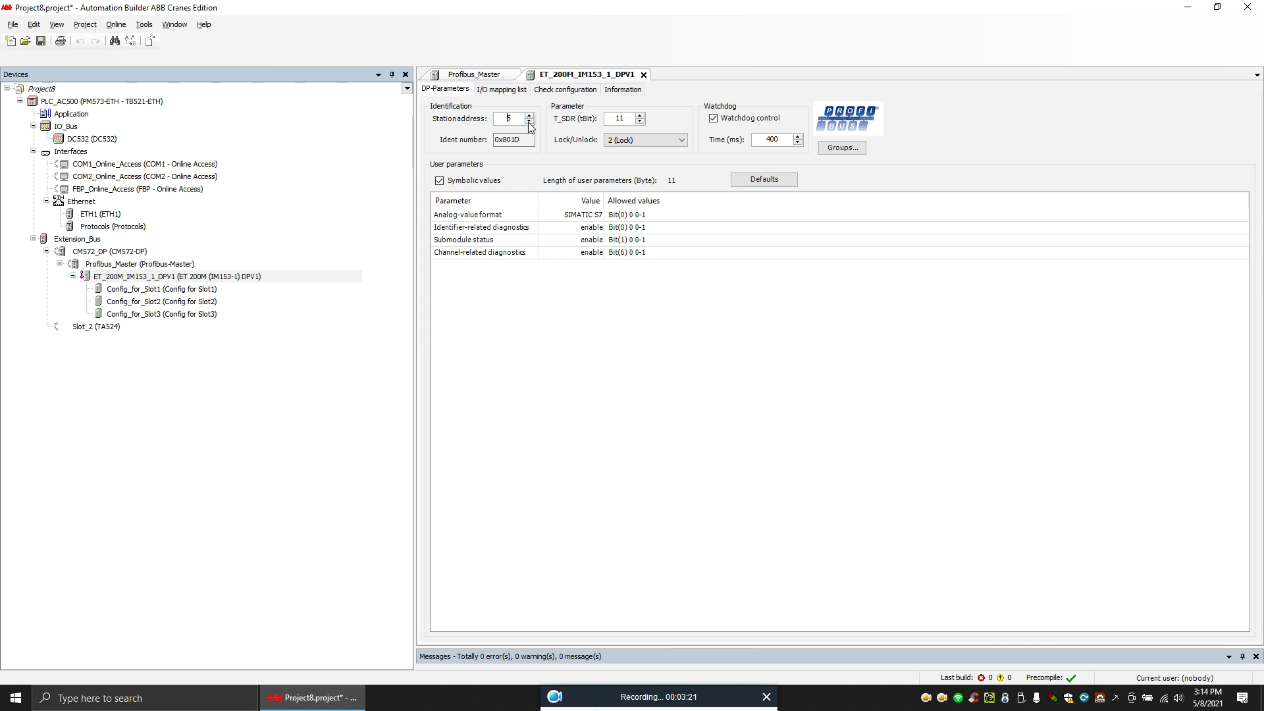
click(530, 217)
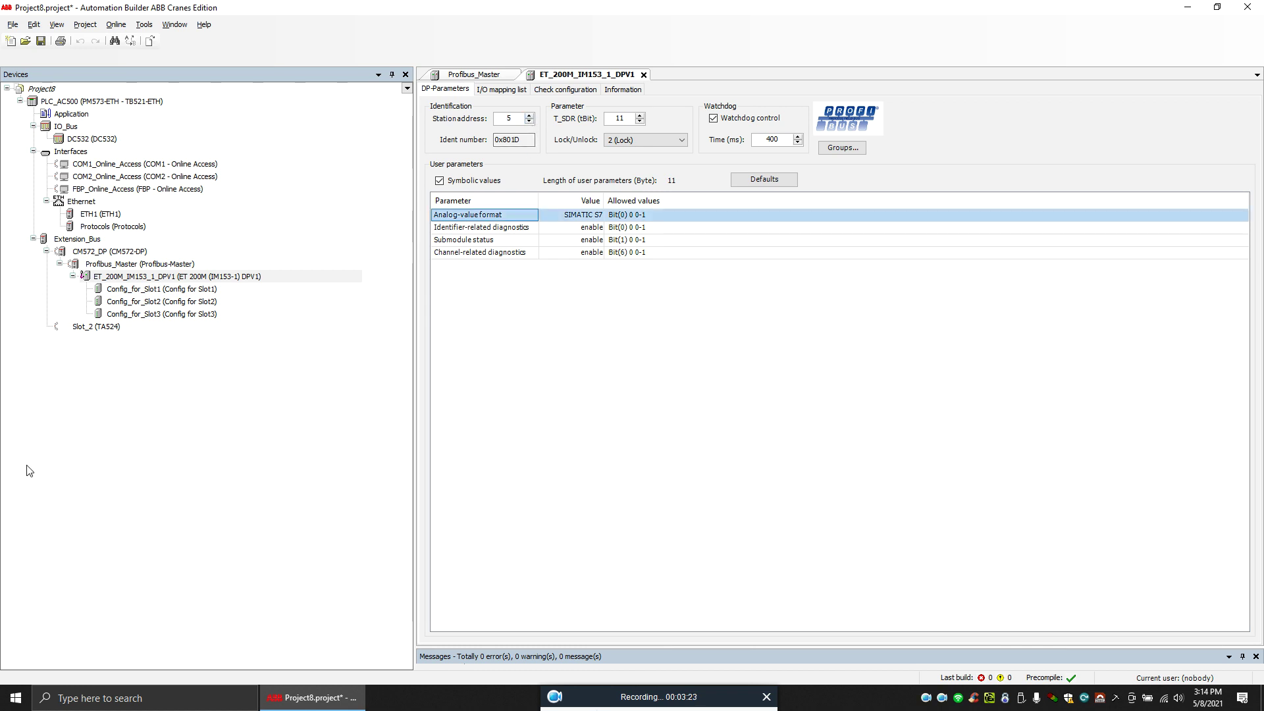
right_click(183, 277)
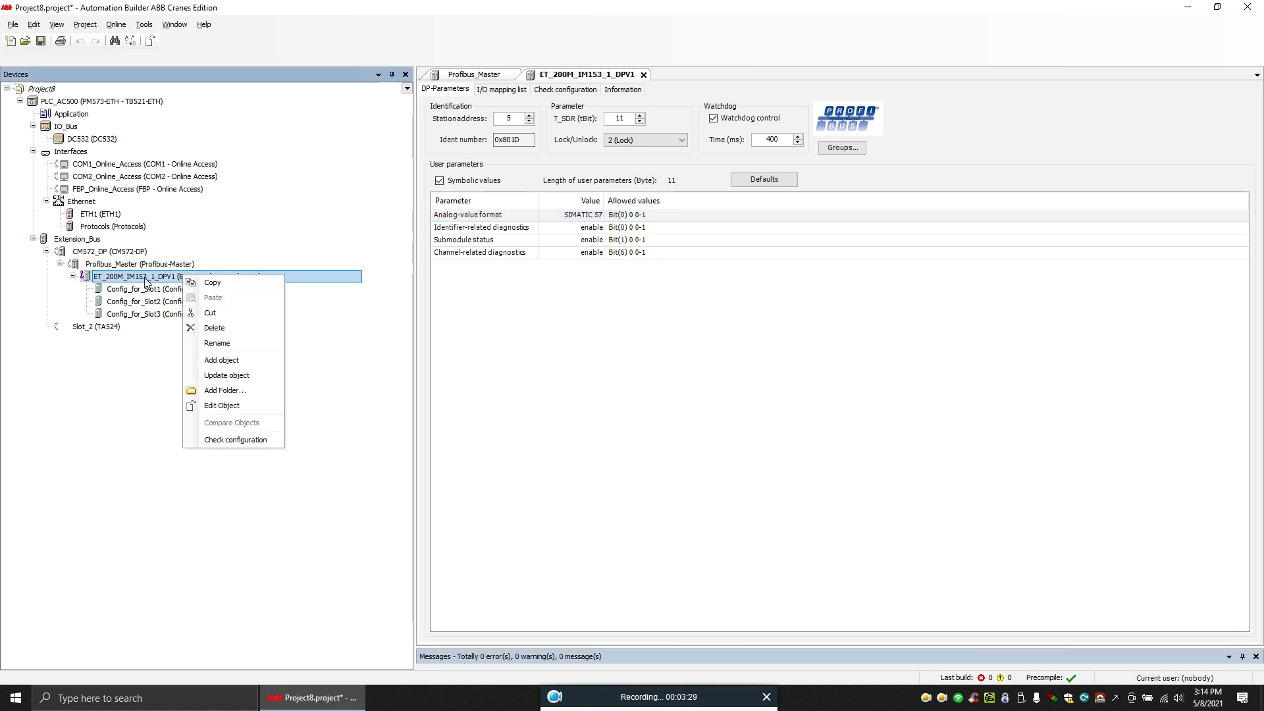
- Insert the 6ES7 321-1BL00-0AA0 32DI module under ET_200M_IM153_1_DPV1
click(245, 361)
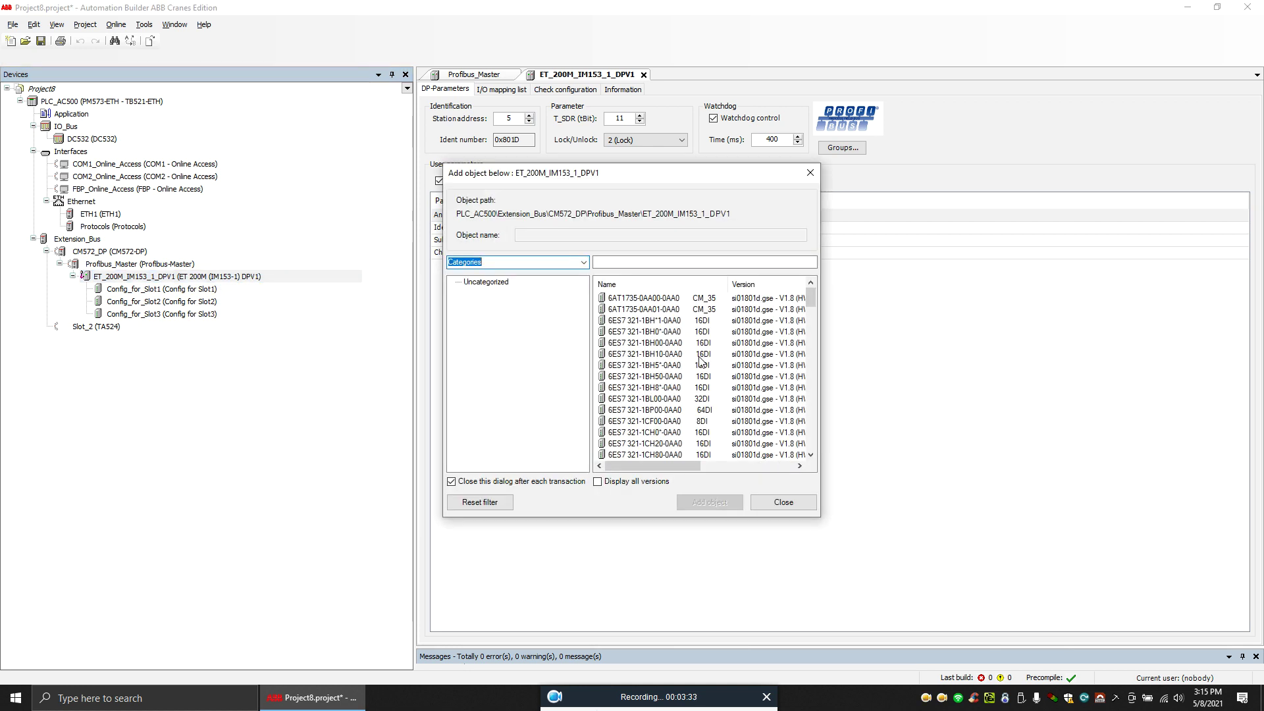
click(701, 399)
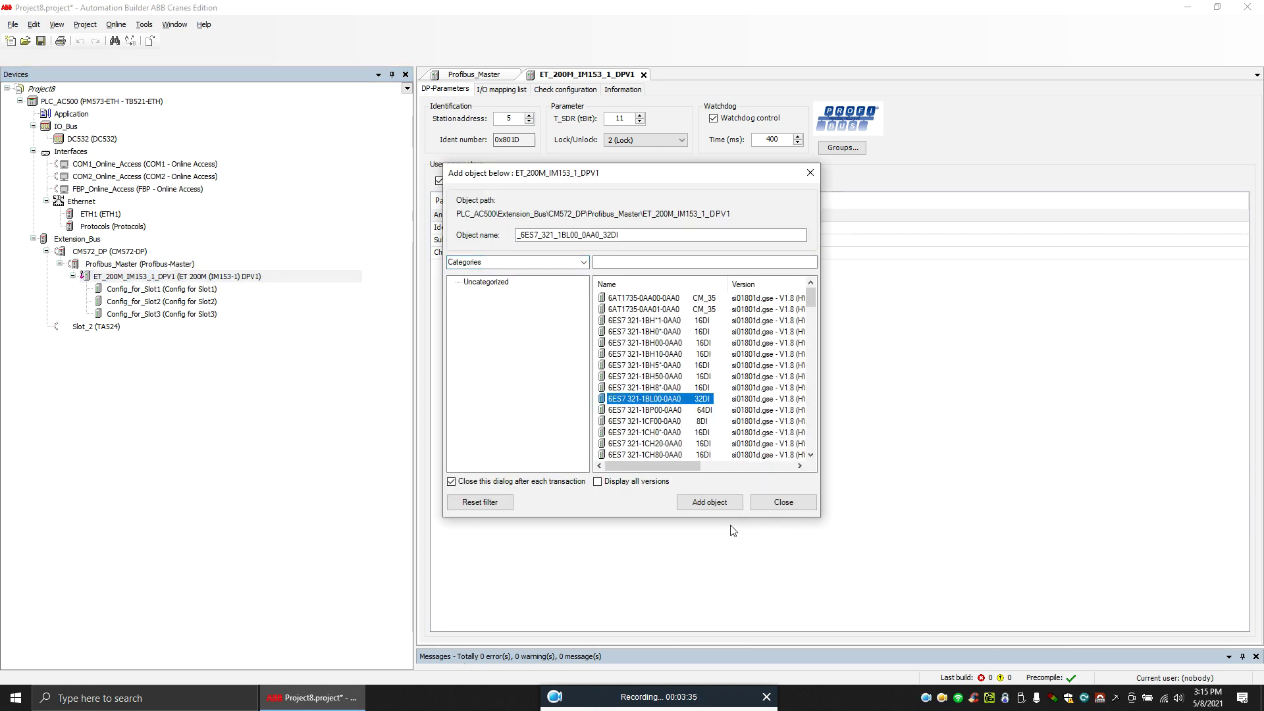
click(720, 505)
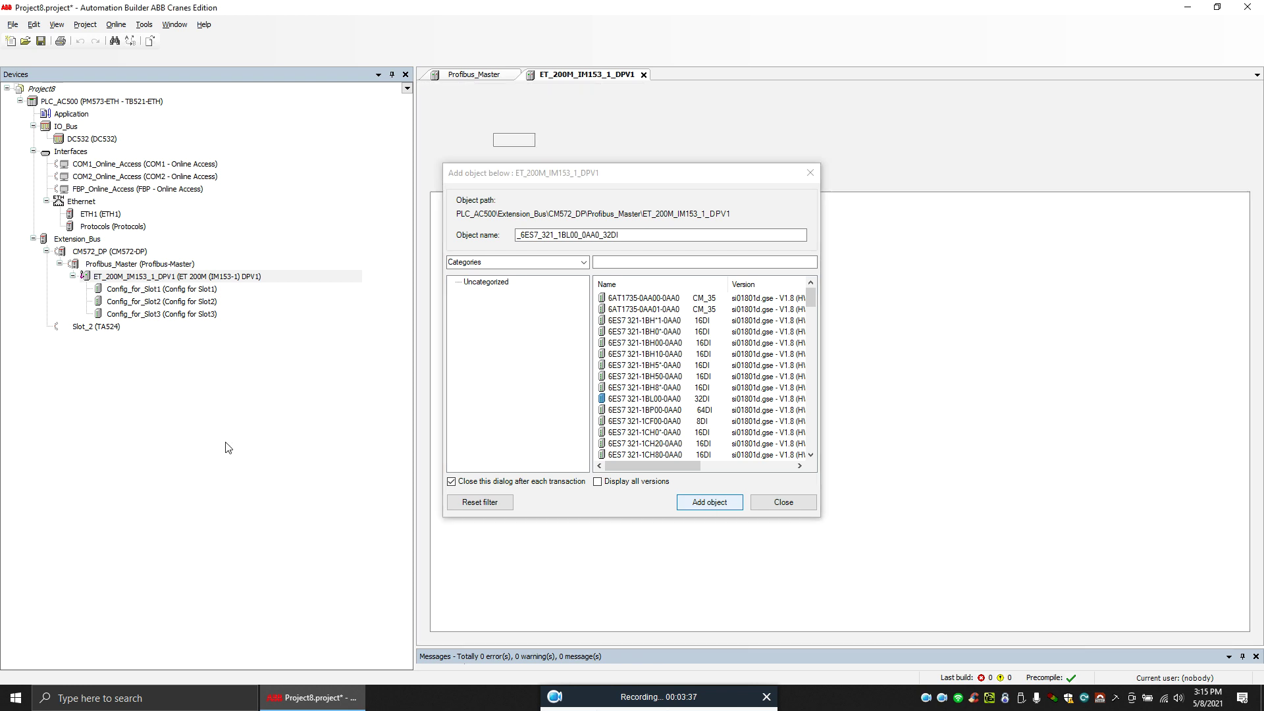
click(246, 327)
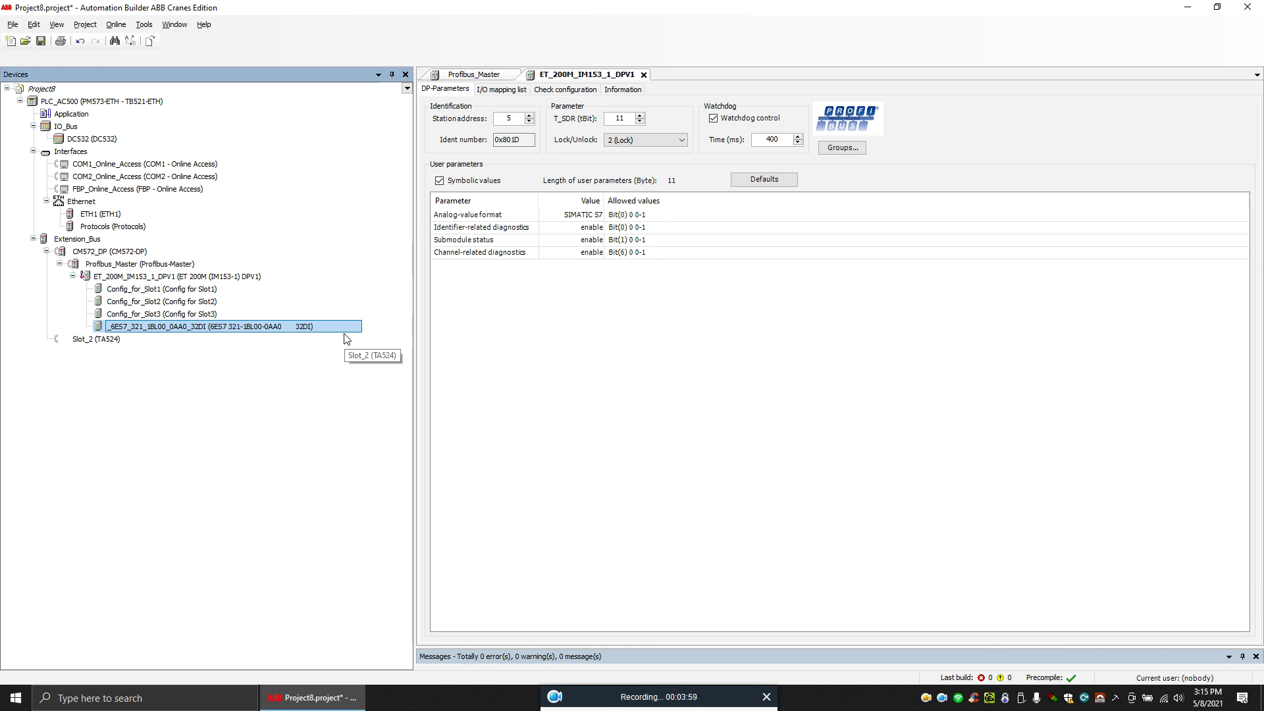
click(71, 116)
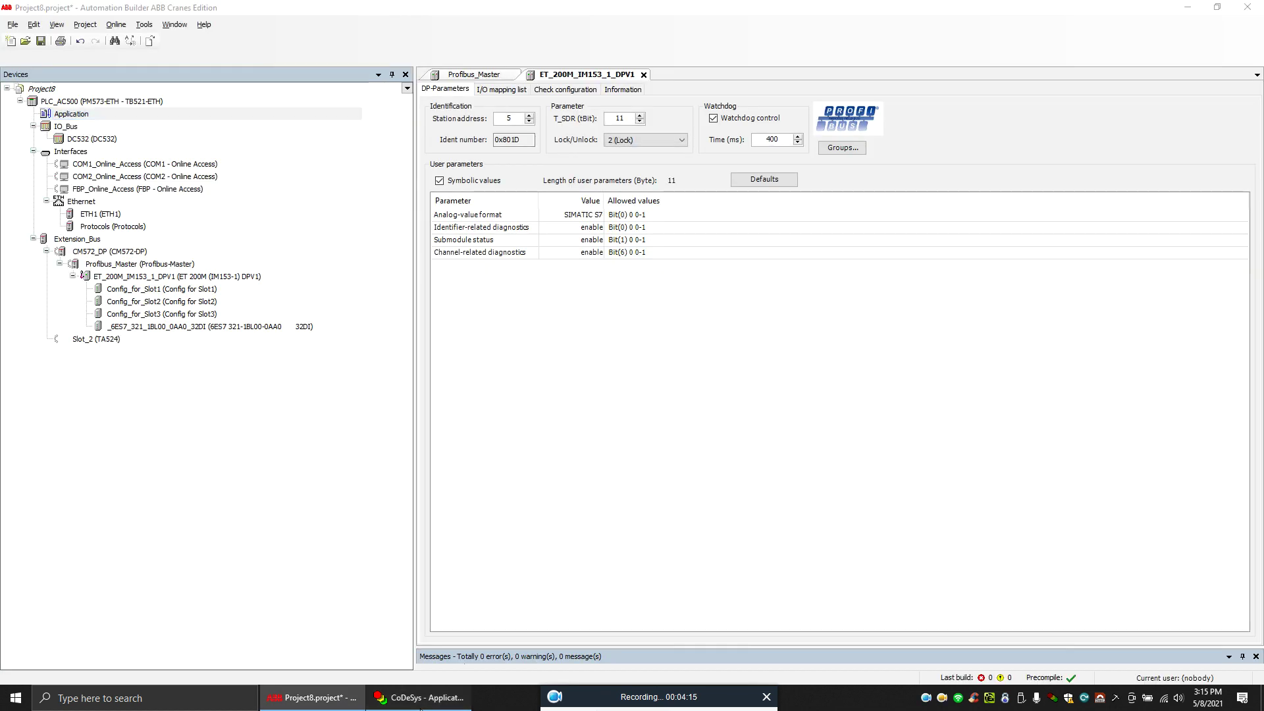
- Bring up the CoDeSys Application.AC500PRO window showing PLC_PRG and loaded libraries
click(422, 700)
- Use Online > Login, accept the program download, then Online > Run, and return to Automation Builder
click(151, 21)
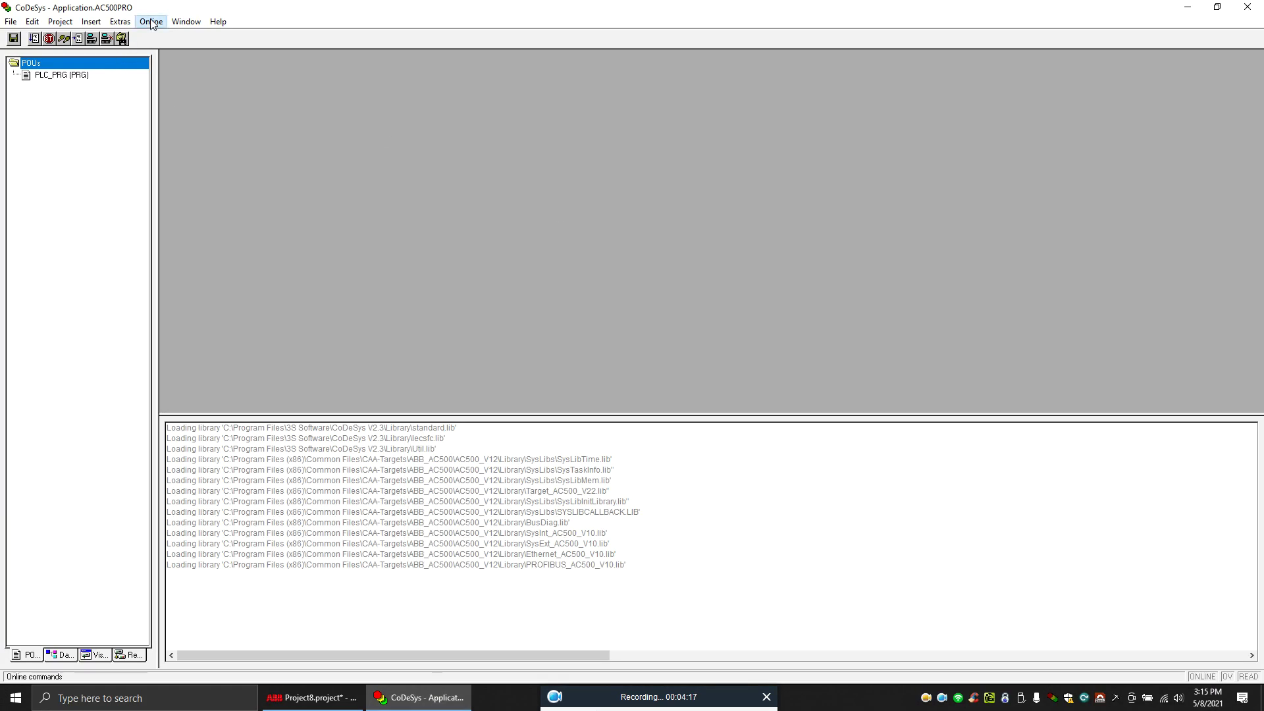
click(170, 36)
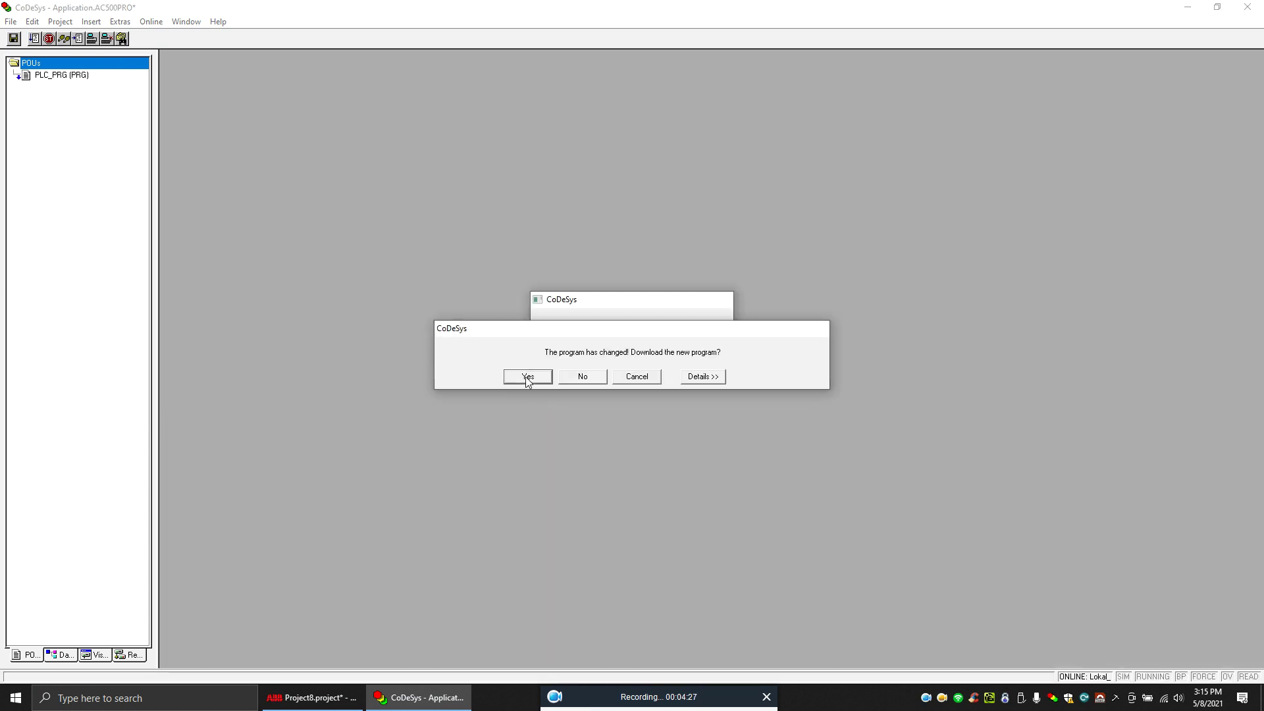
click(527, 377)
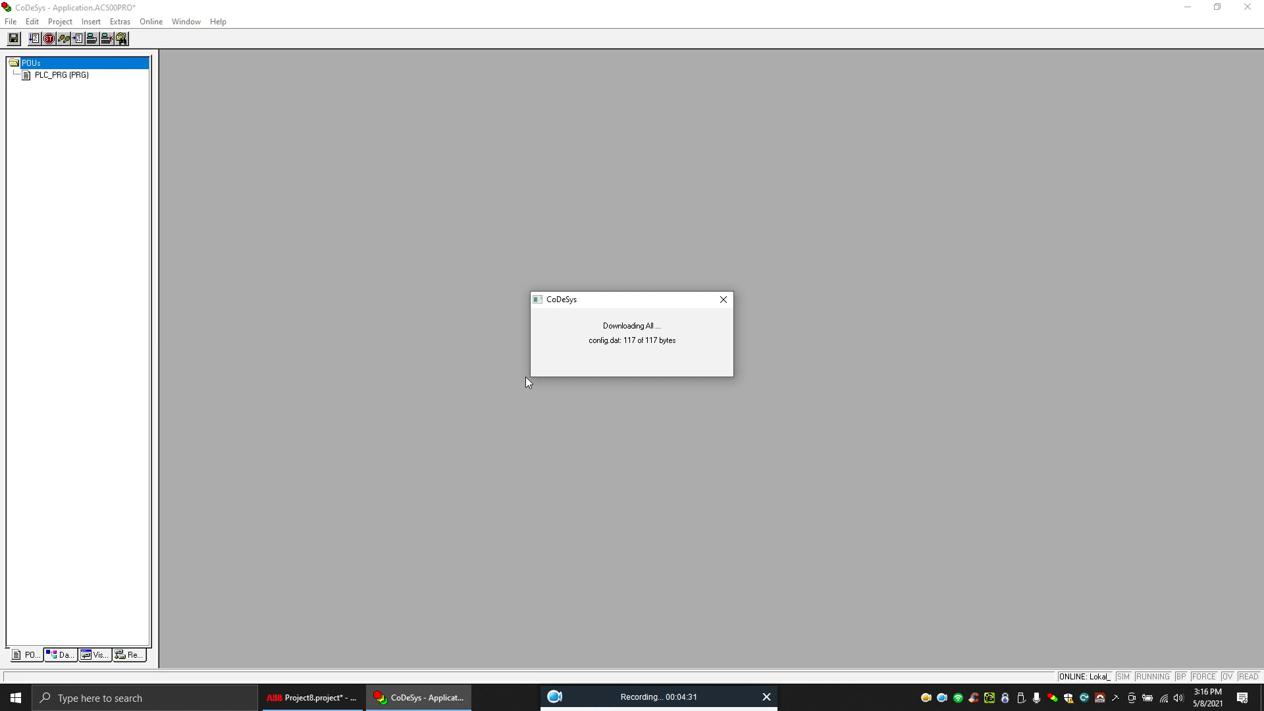
click(156, 25)
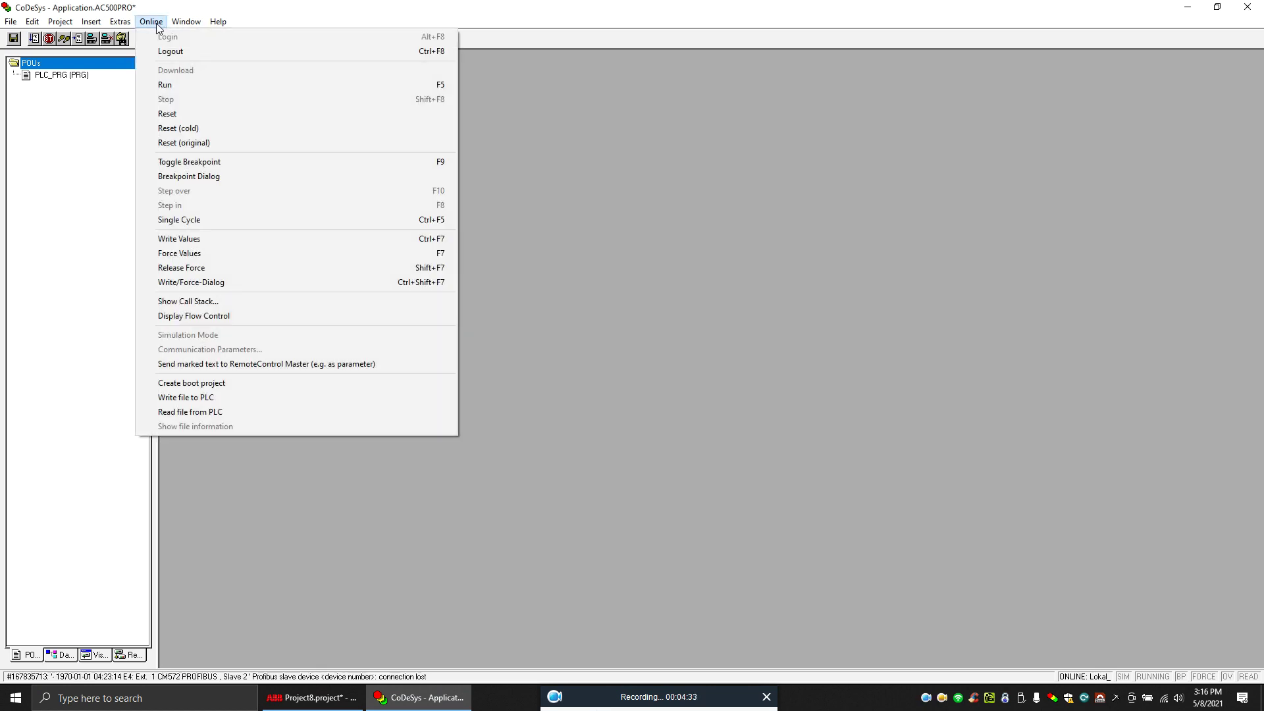
click(174, 92)
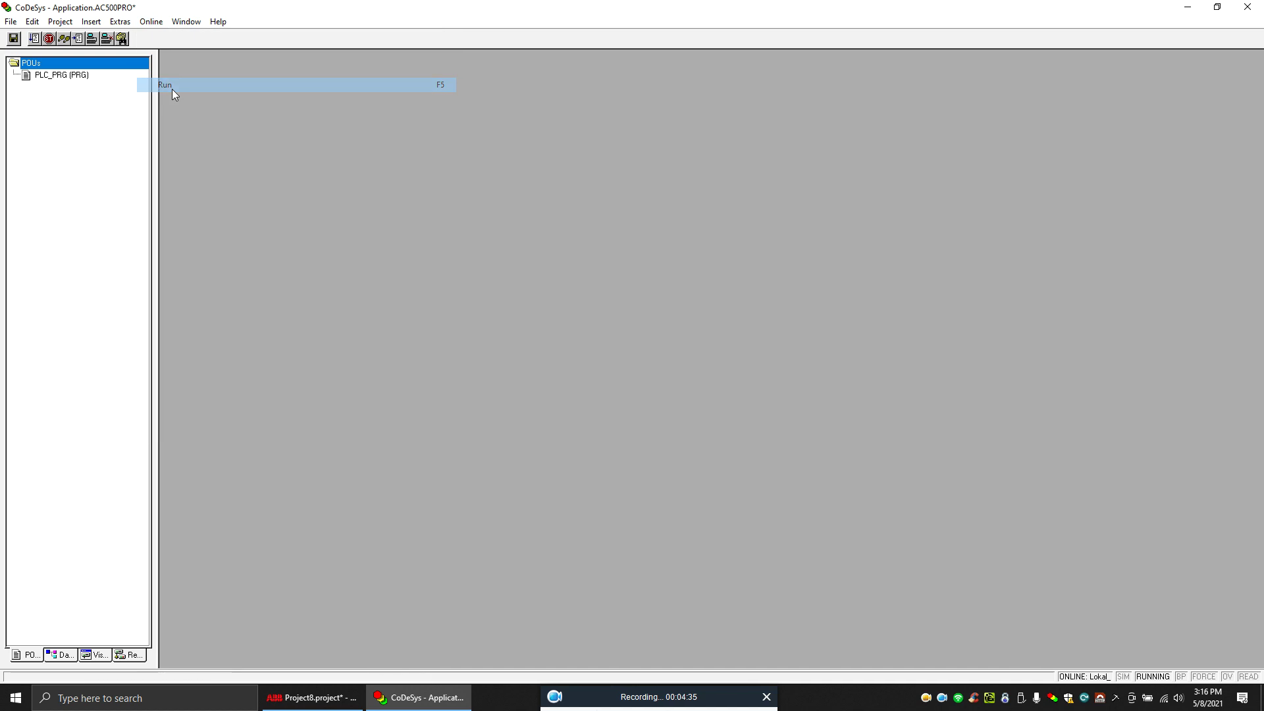
click(313, 698)
- Log PLC_AC500 online through the Lokal_ channel, then open the CM572_DP configuration
click(76, 113)
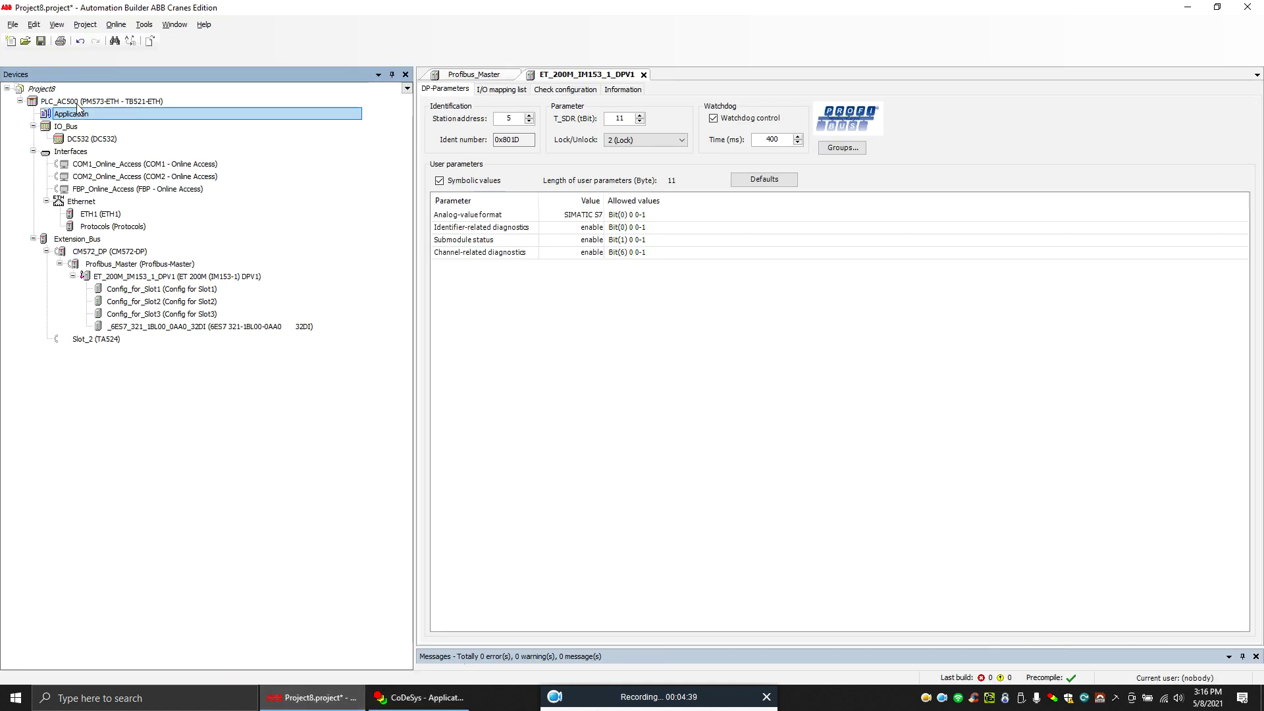
click(77, 104)
right_click(77, 103)
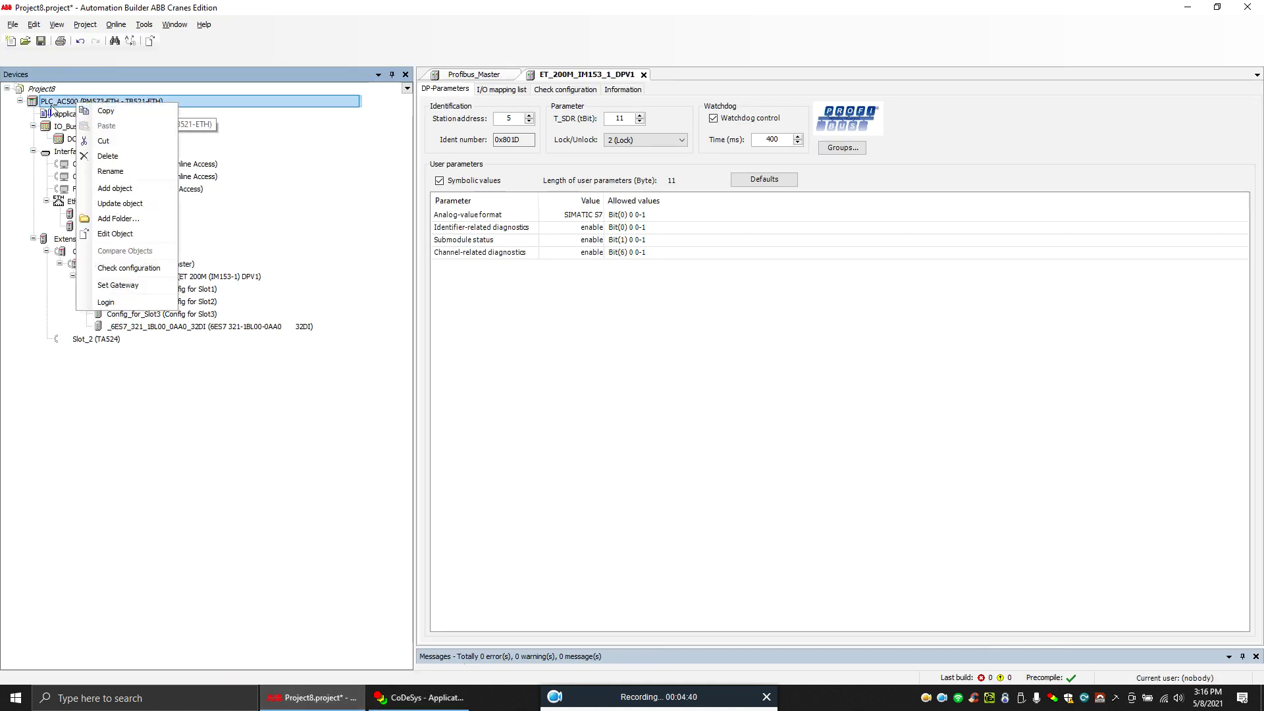
click(121, 305)
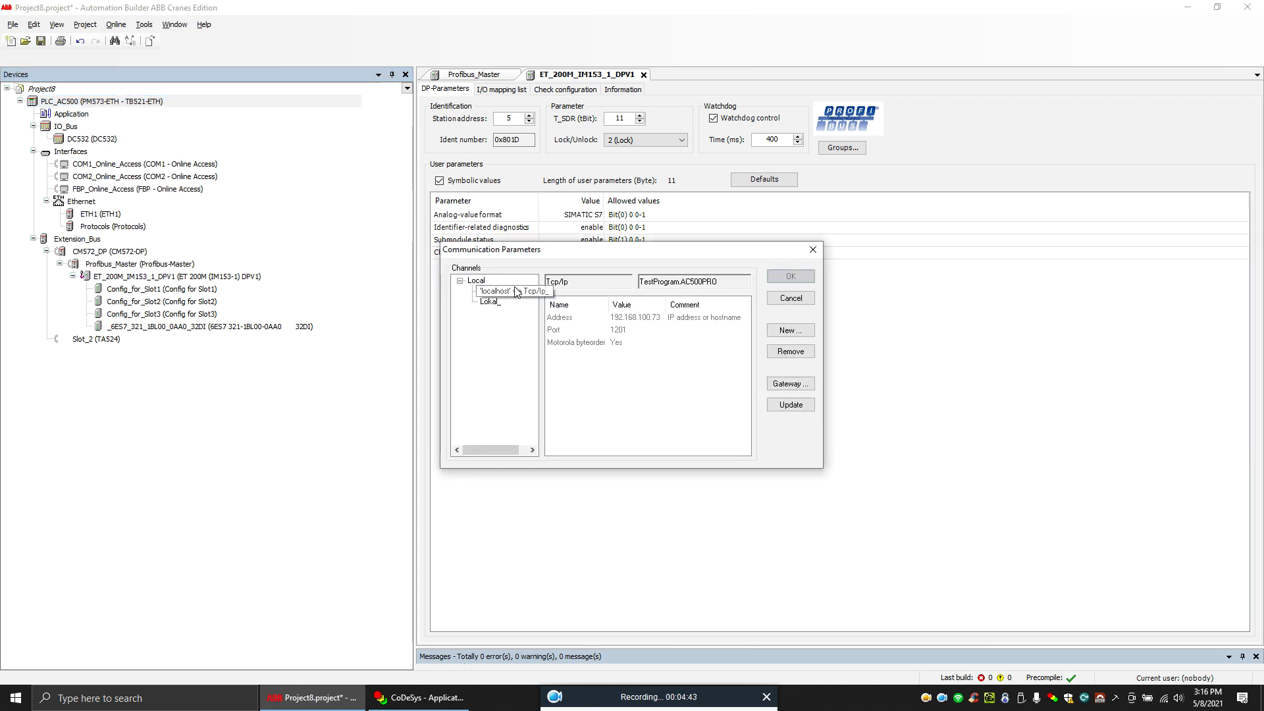
click(490, 302)
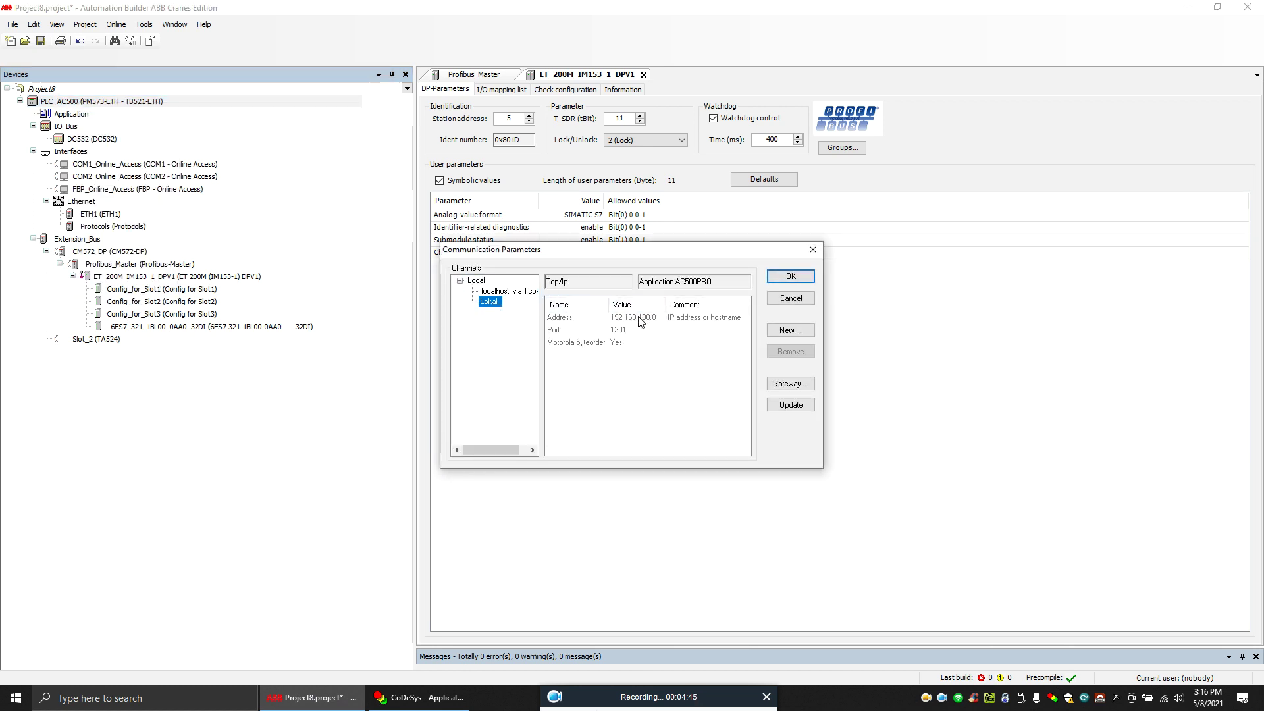
click(619, 319)
click(491, 301)
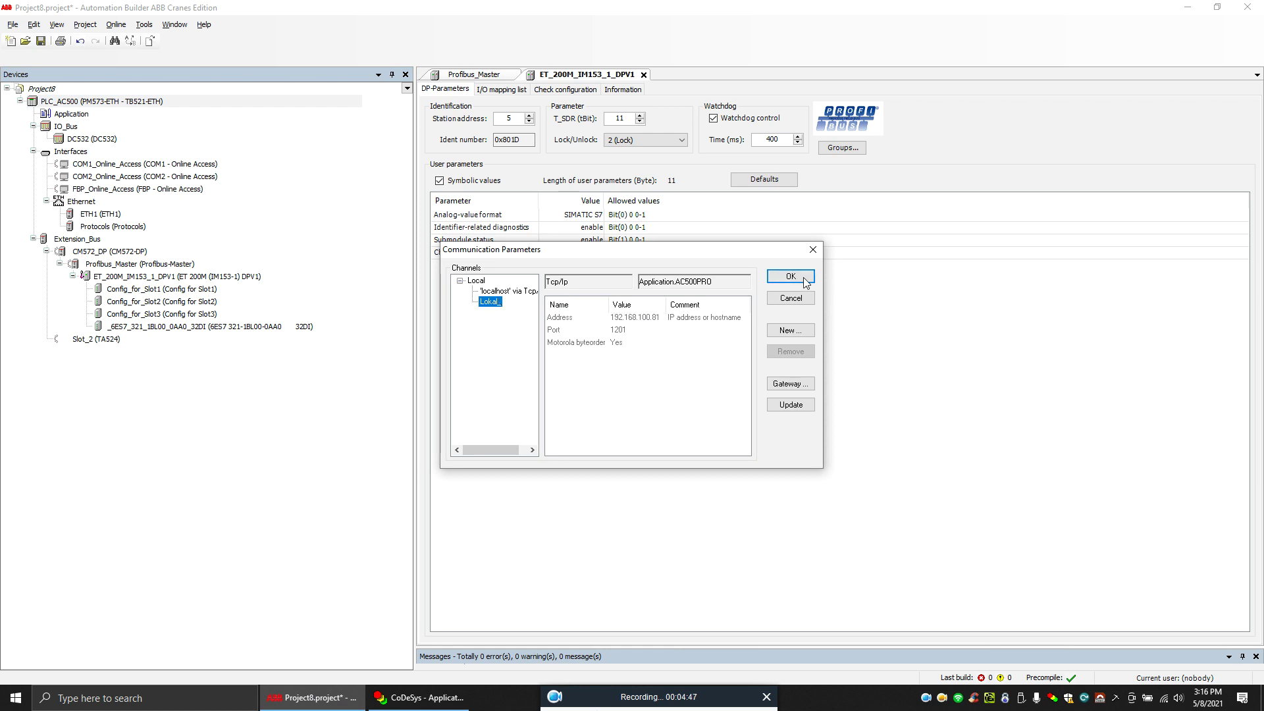
click(802, 280)
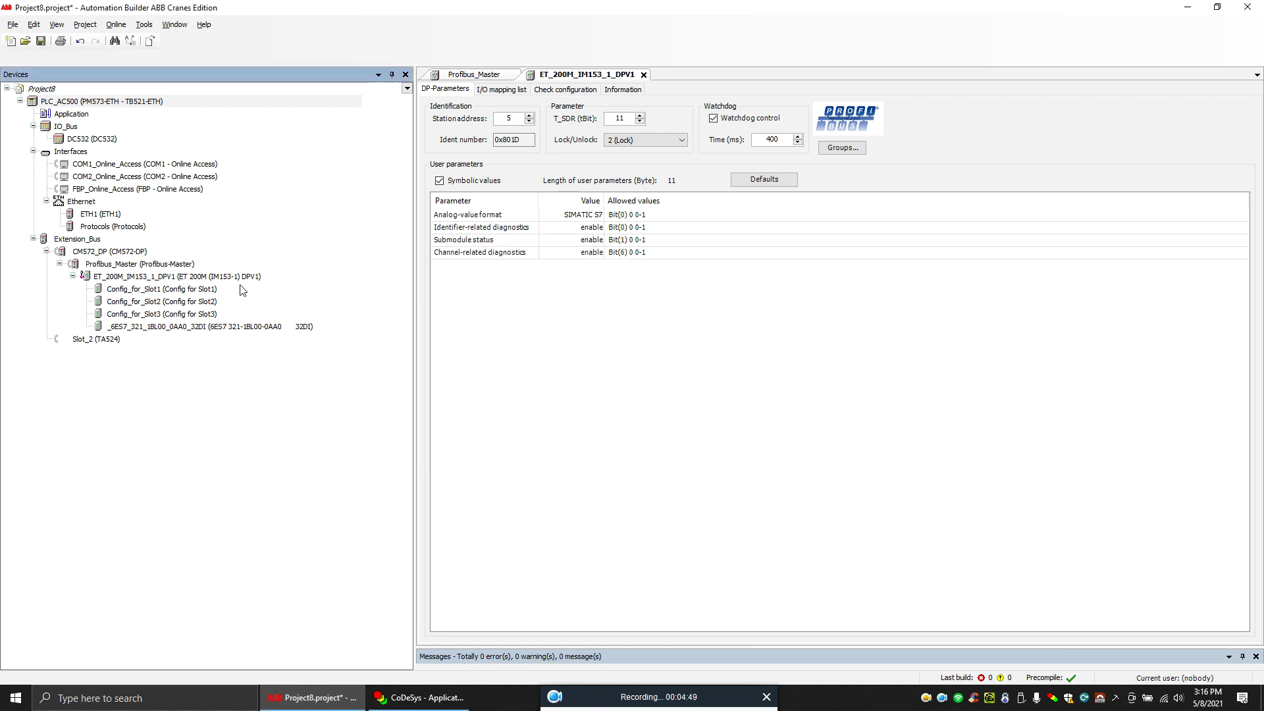
click(95, 100)
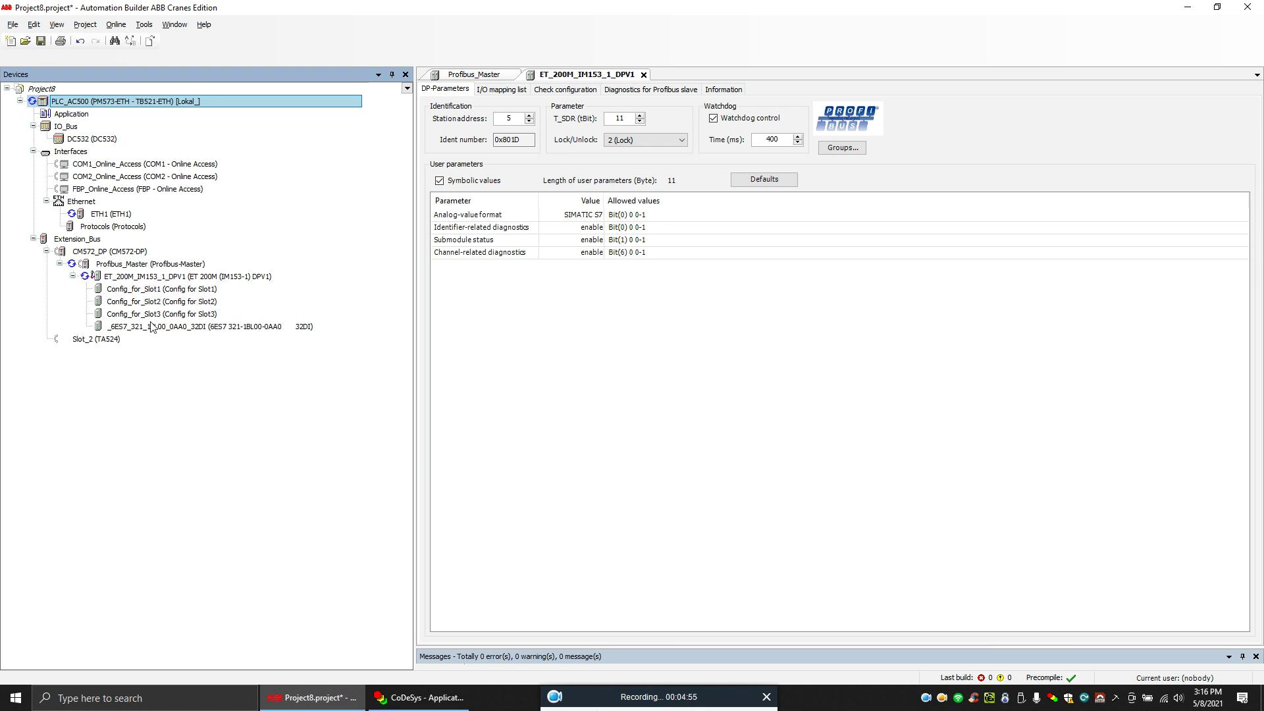
click(114, 251)
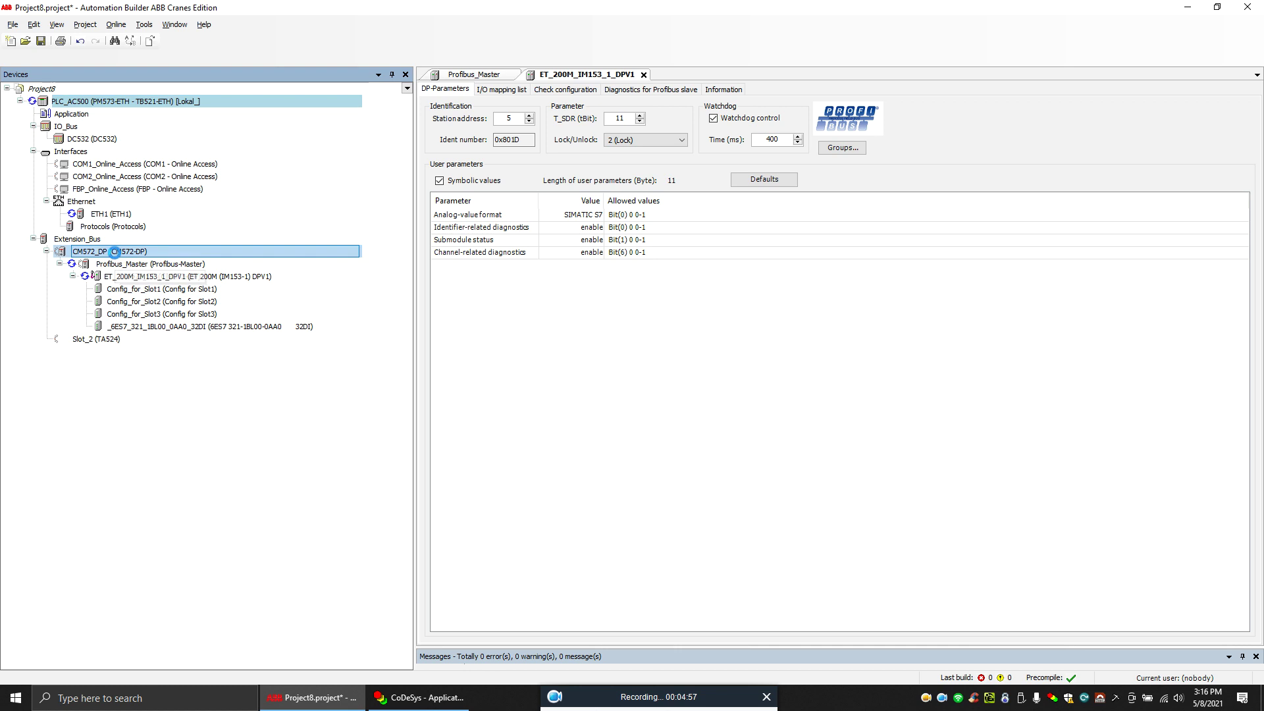
click(116, 252)
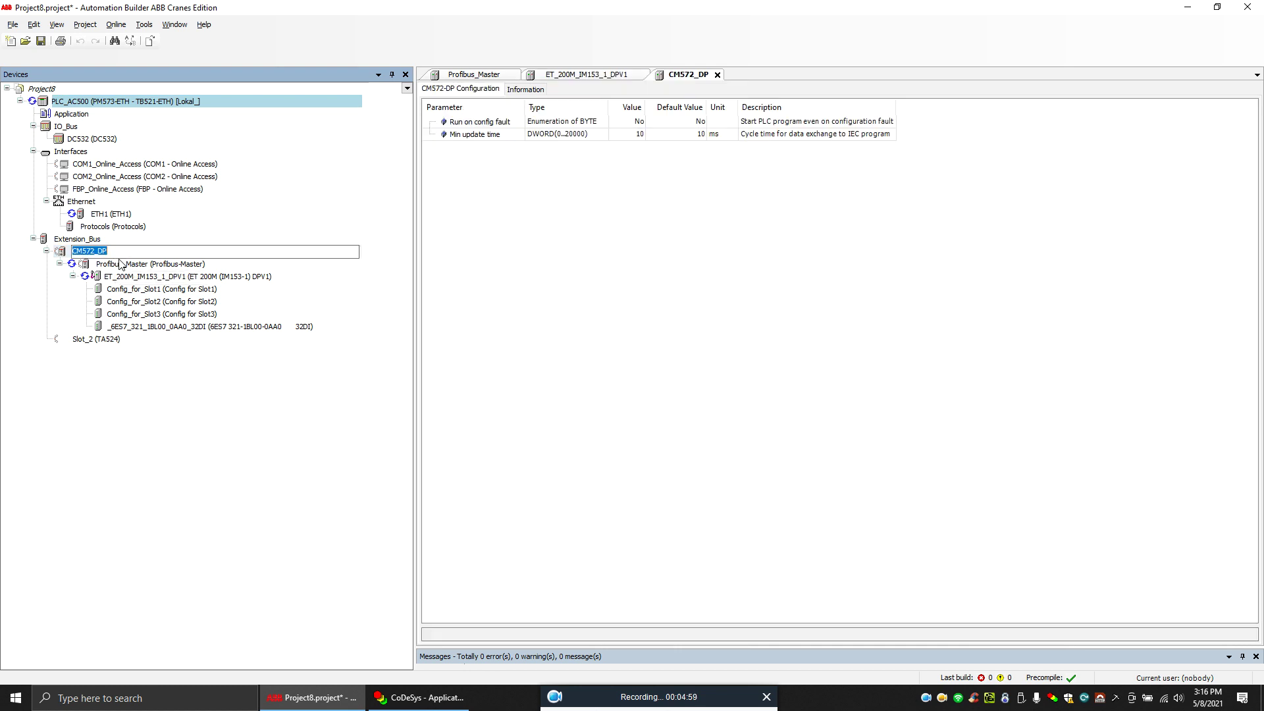
- View the Profibus master's bus and station diagnosis showing station 5 flagged
double_click(121, 264)
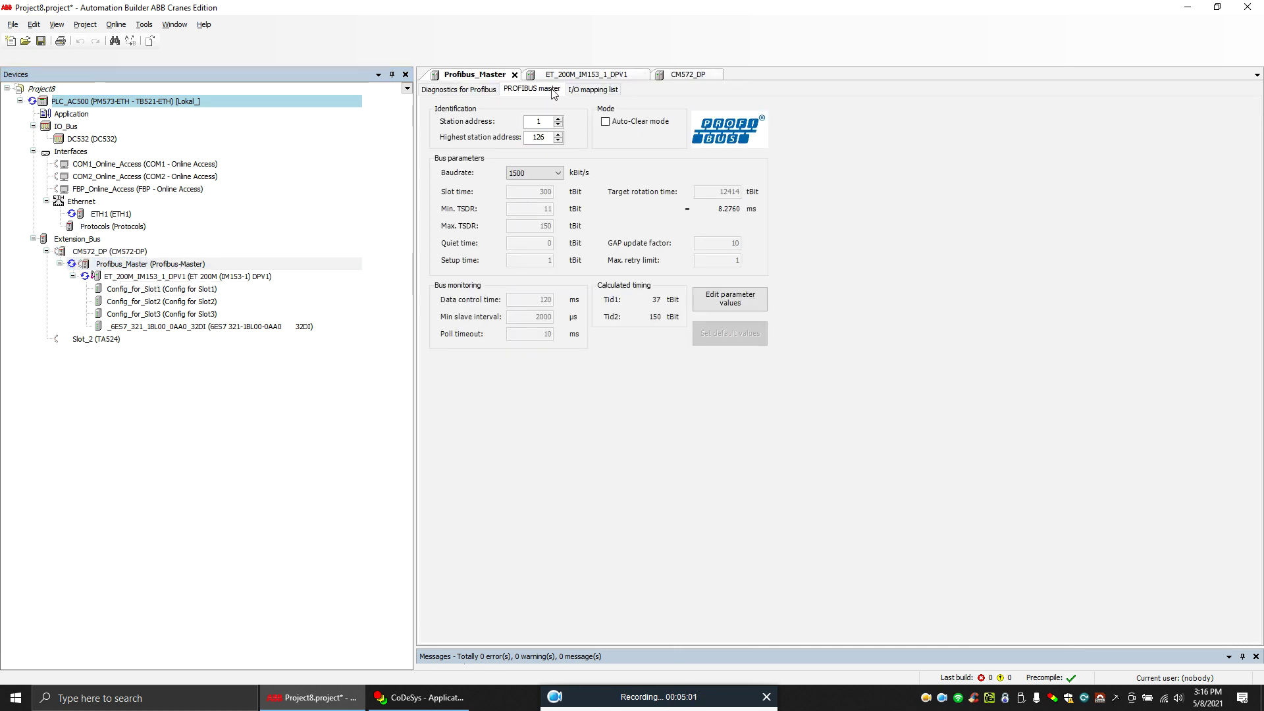
click(474, 92)
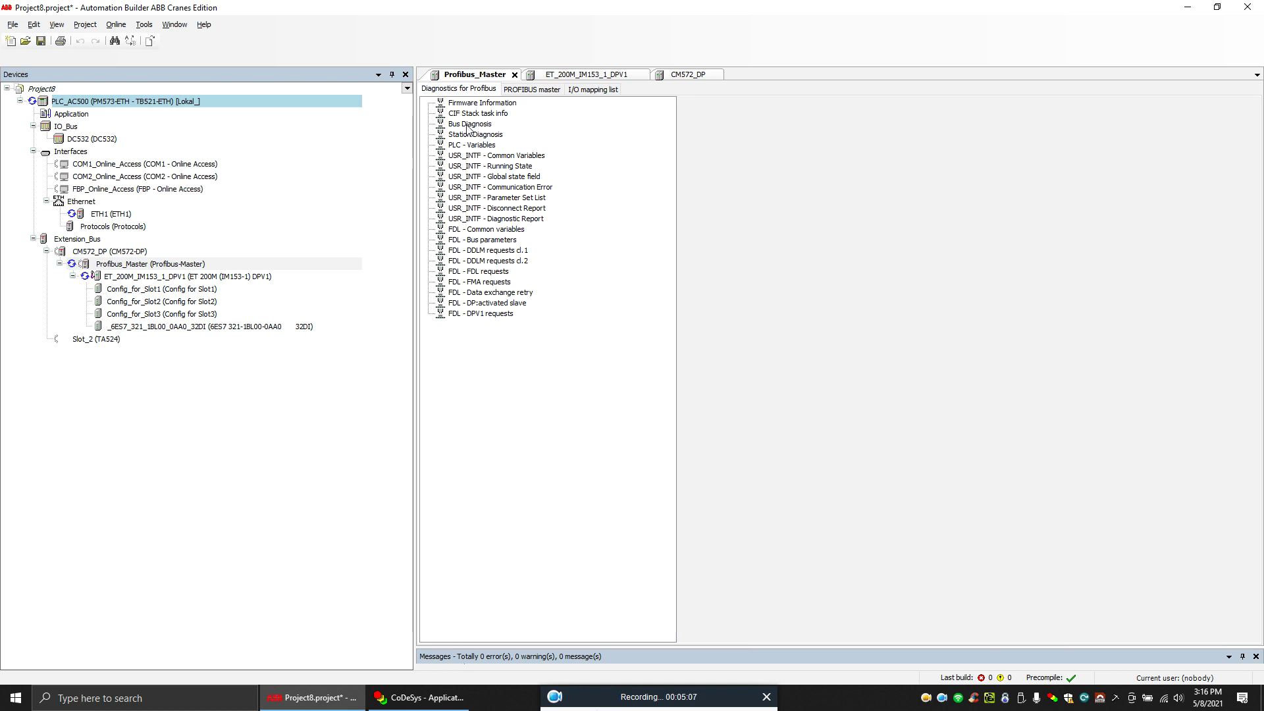
click(467, 125)
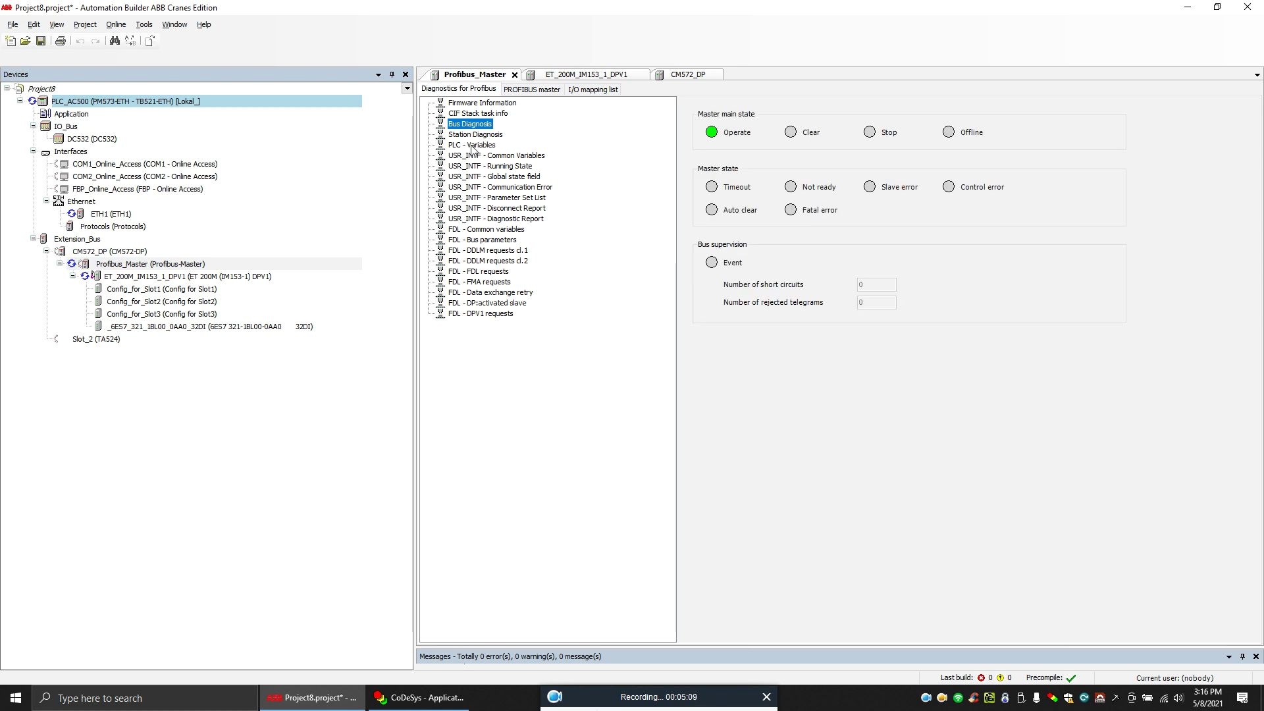
click(471, 136)
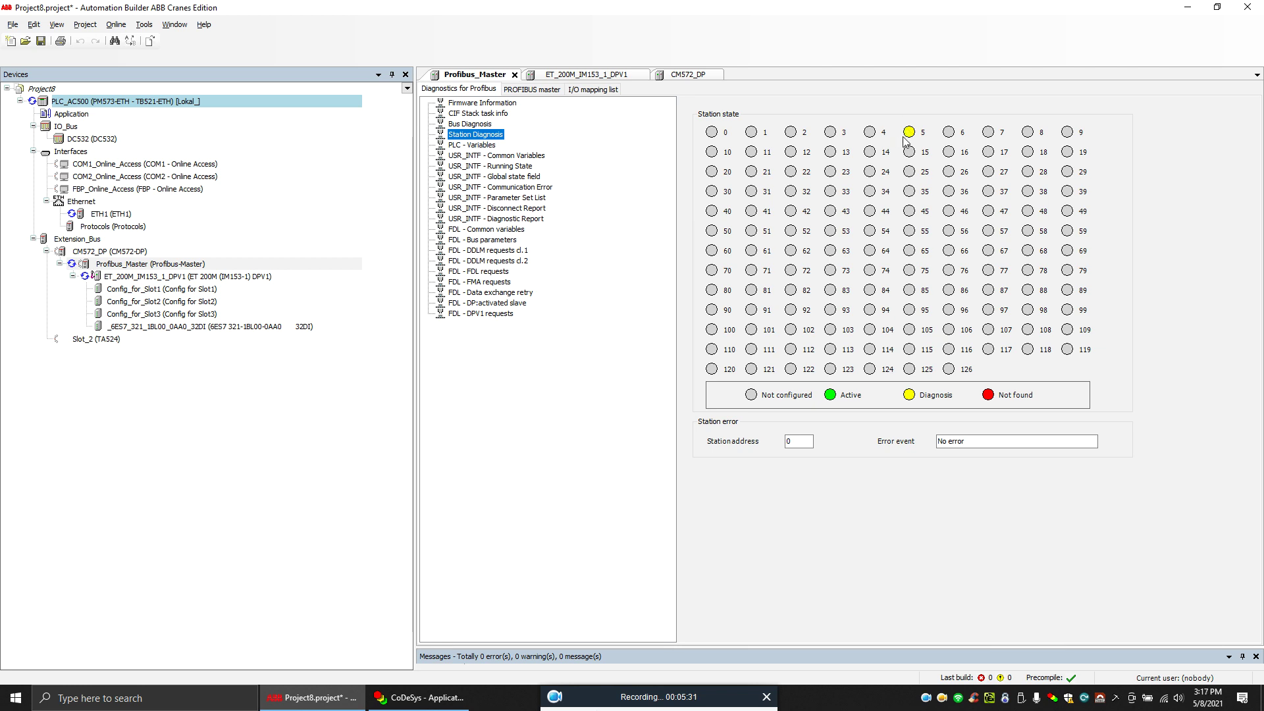
double_click(150, 328)
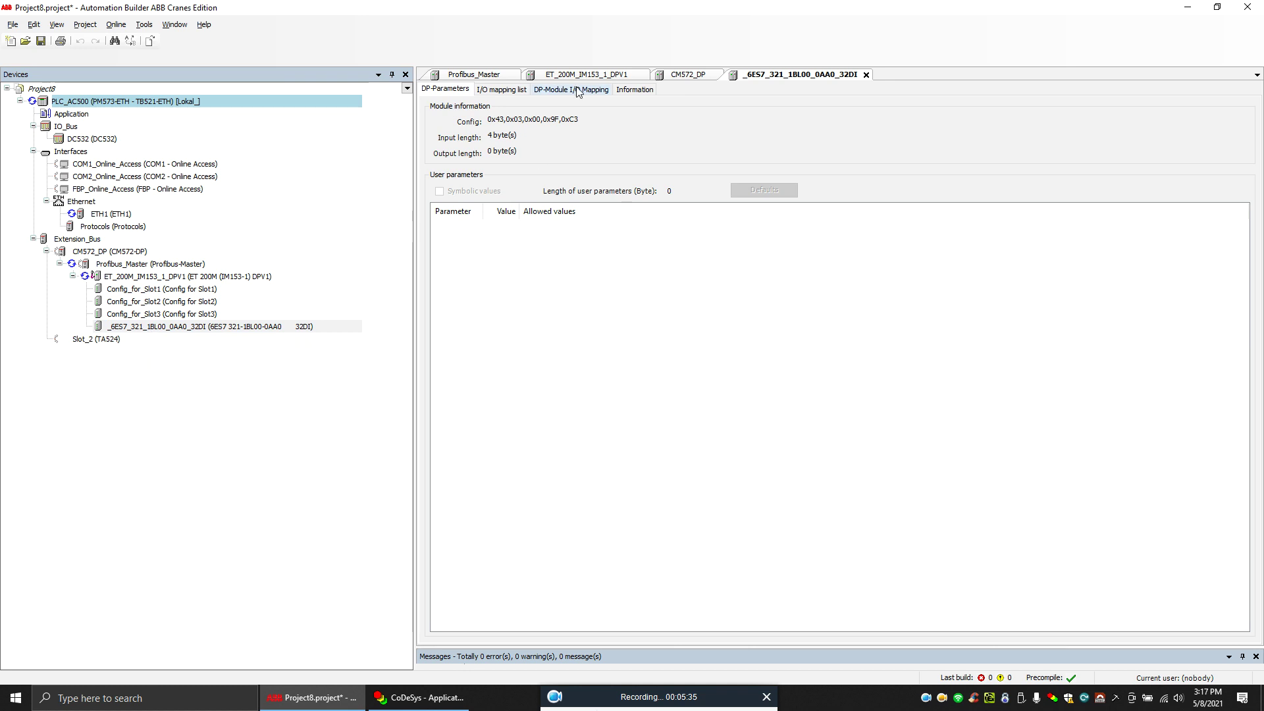
- Expand Input0 Byte0–Byte3 in the 32DI I/O mapping to check live bits, Byte0 Bit4 TRUE
click(578, 89)
click(429, 132)
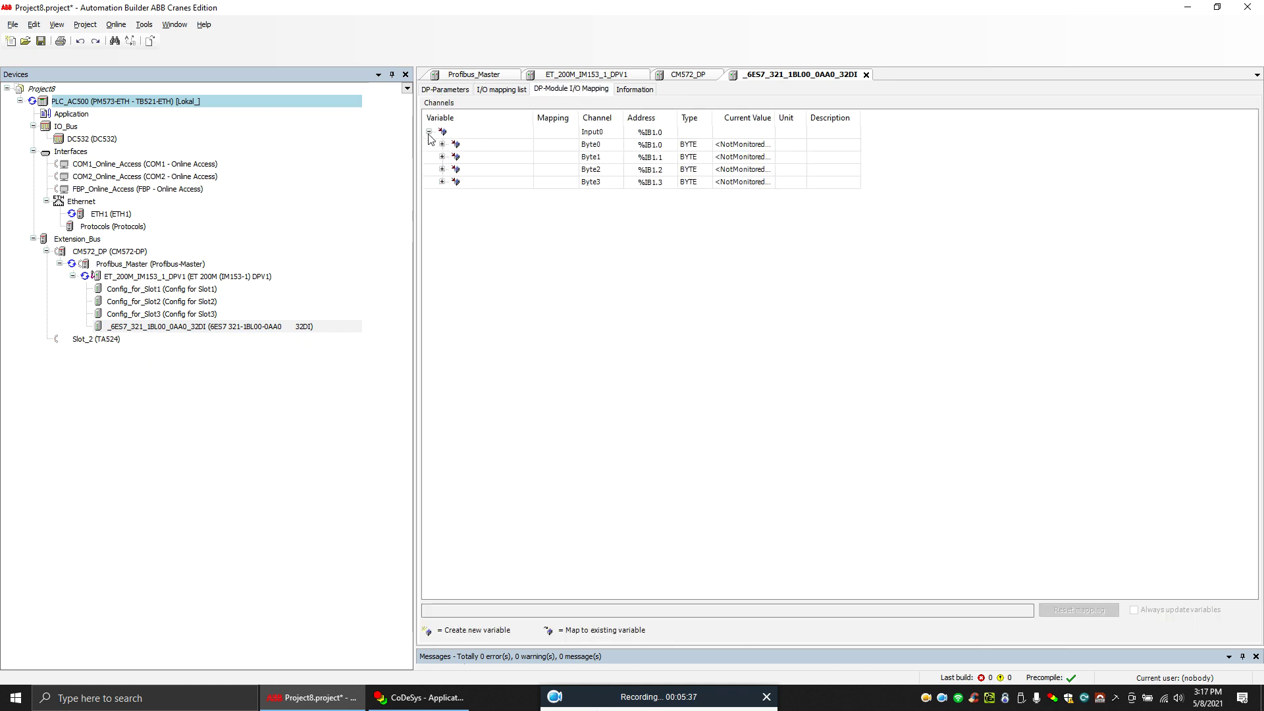
click(442, 181)
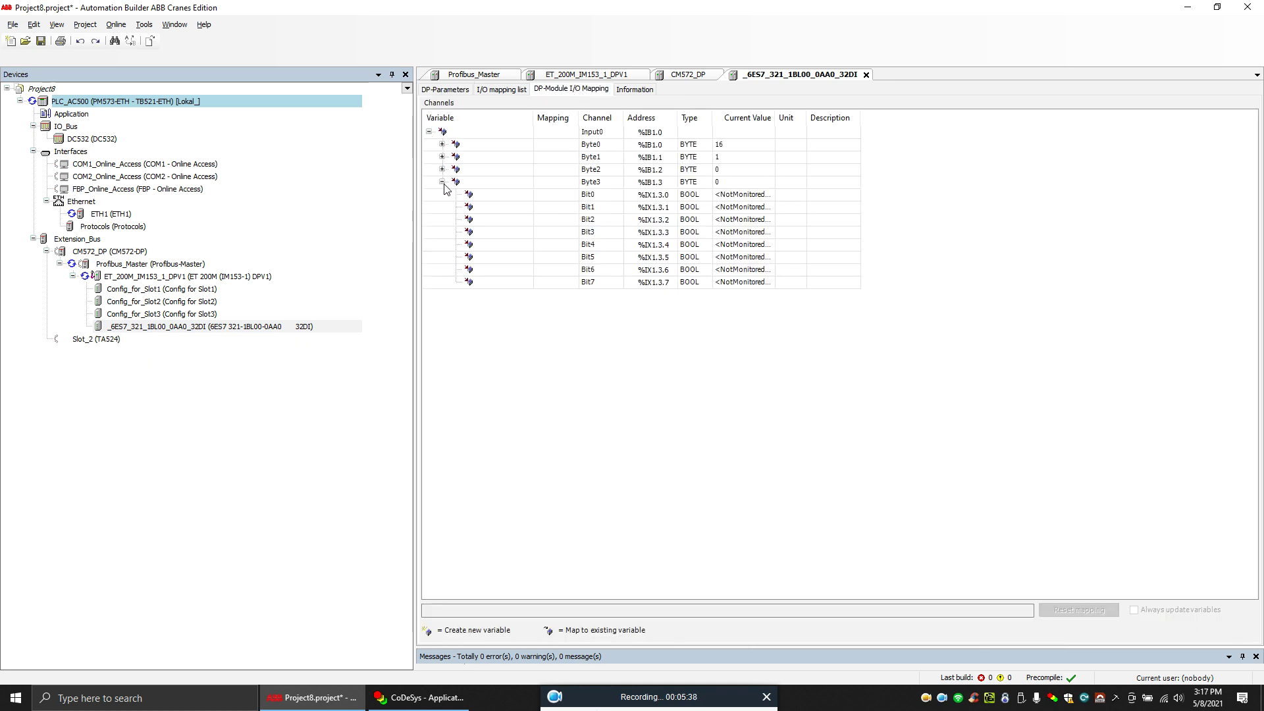
click(442, 144)
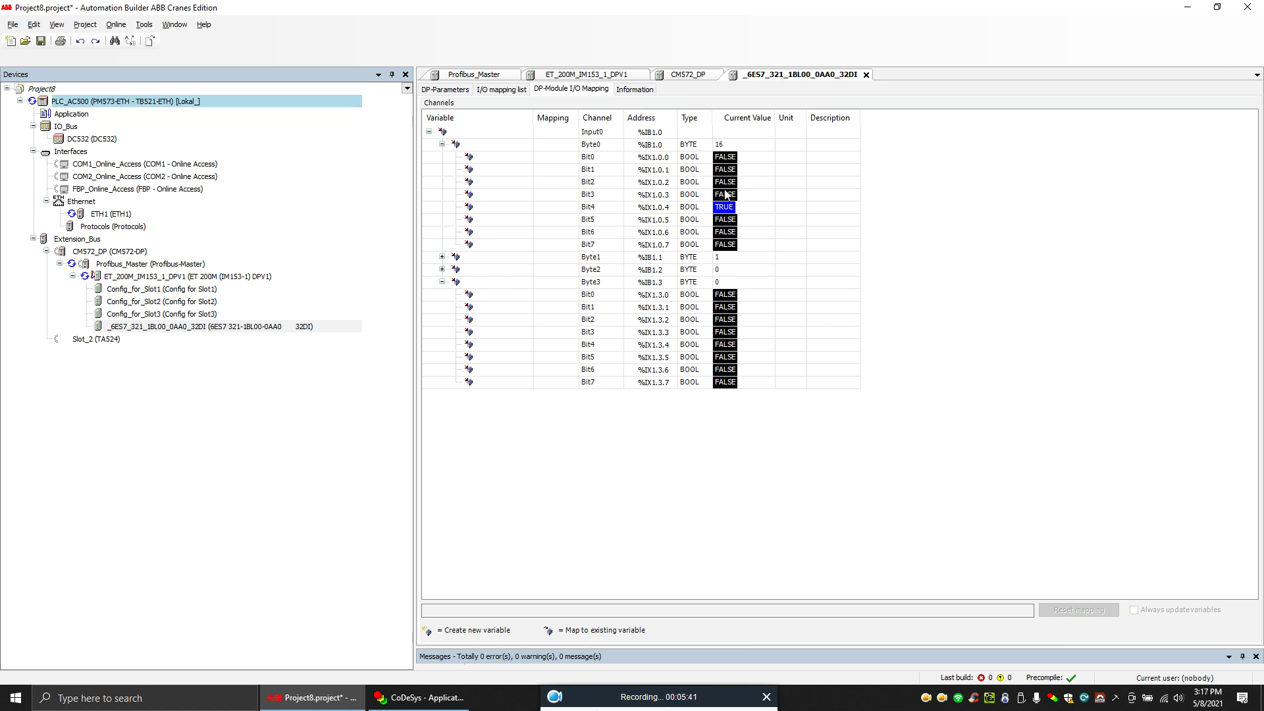
click(442, 258)
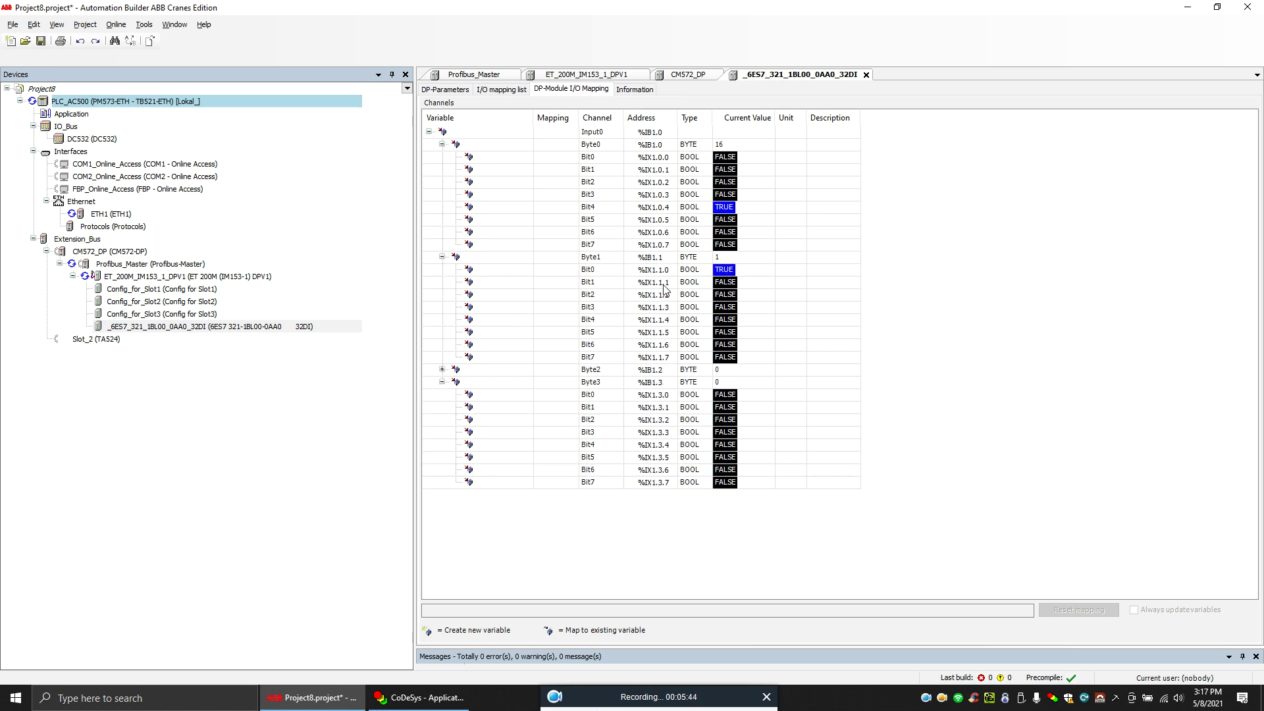
click(487, 271)
click(498, 160)
click(642, 208)
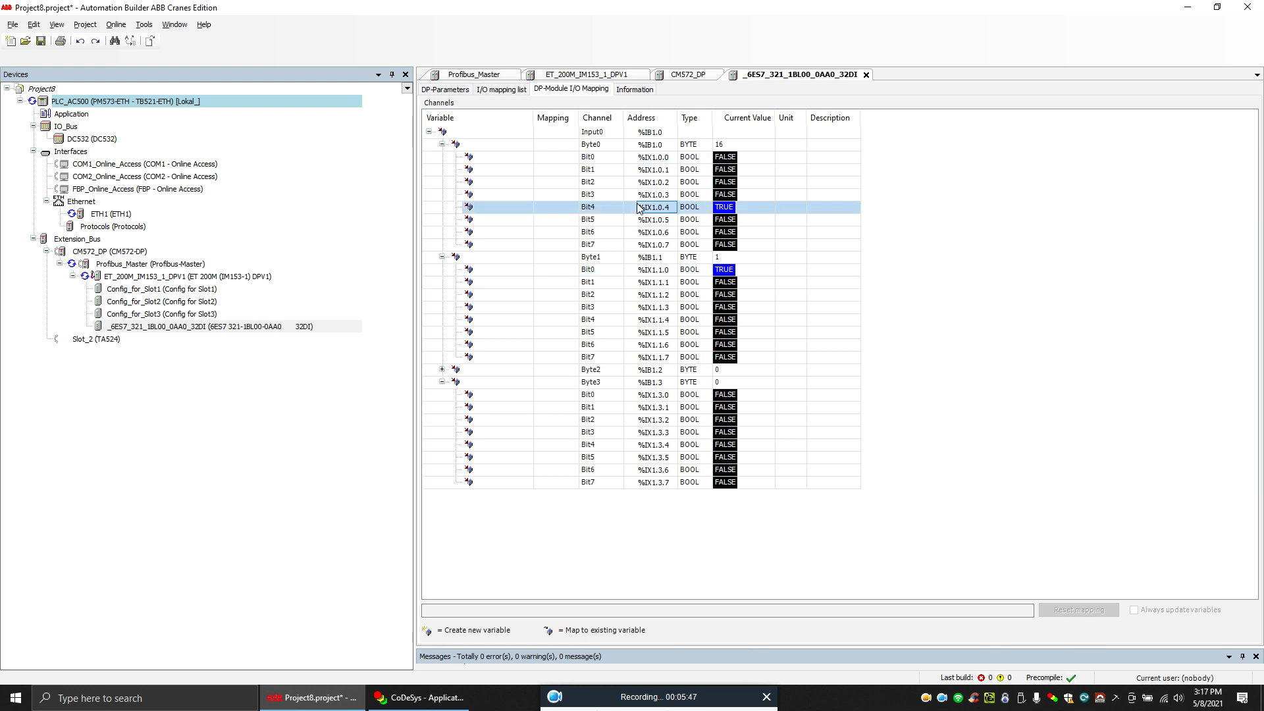
click(441, 370)
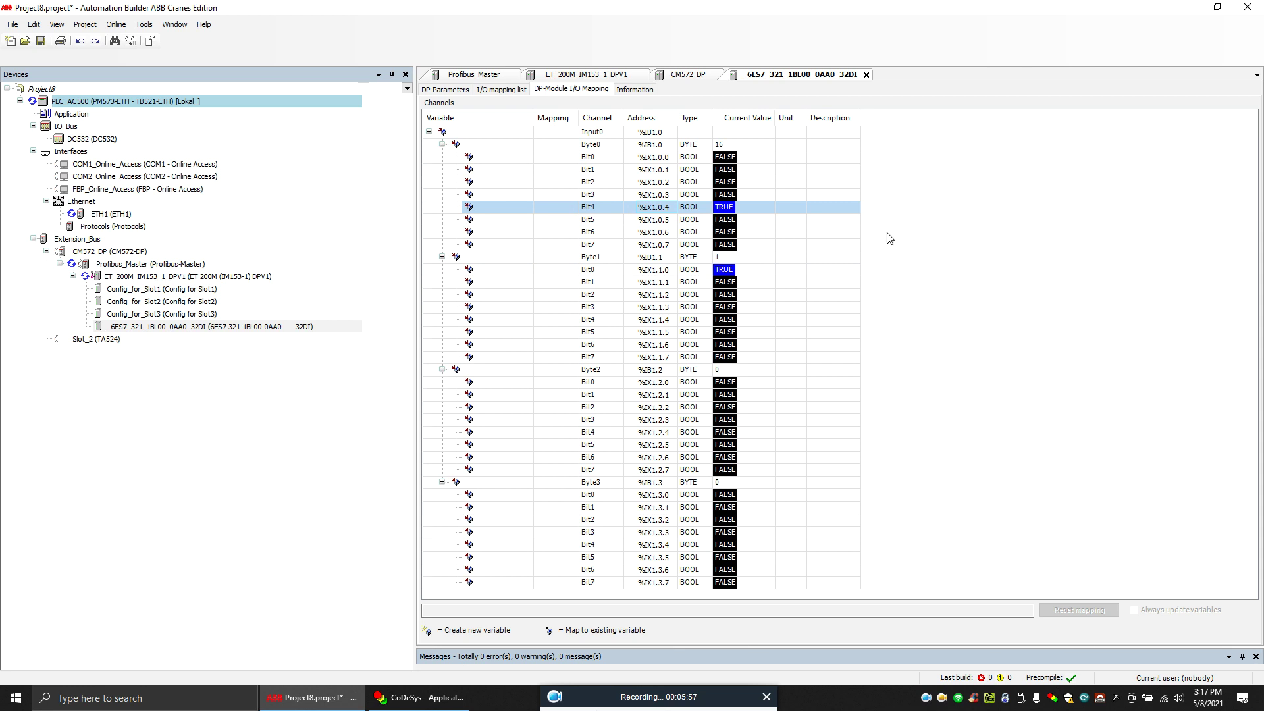
- Log out from PLC_AC500 and close the CoDeSys window
right_click(121, 108)
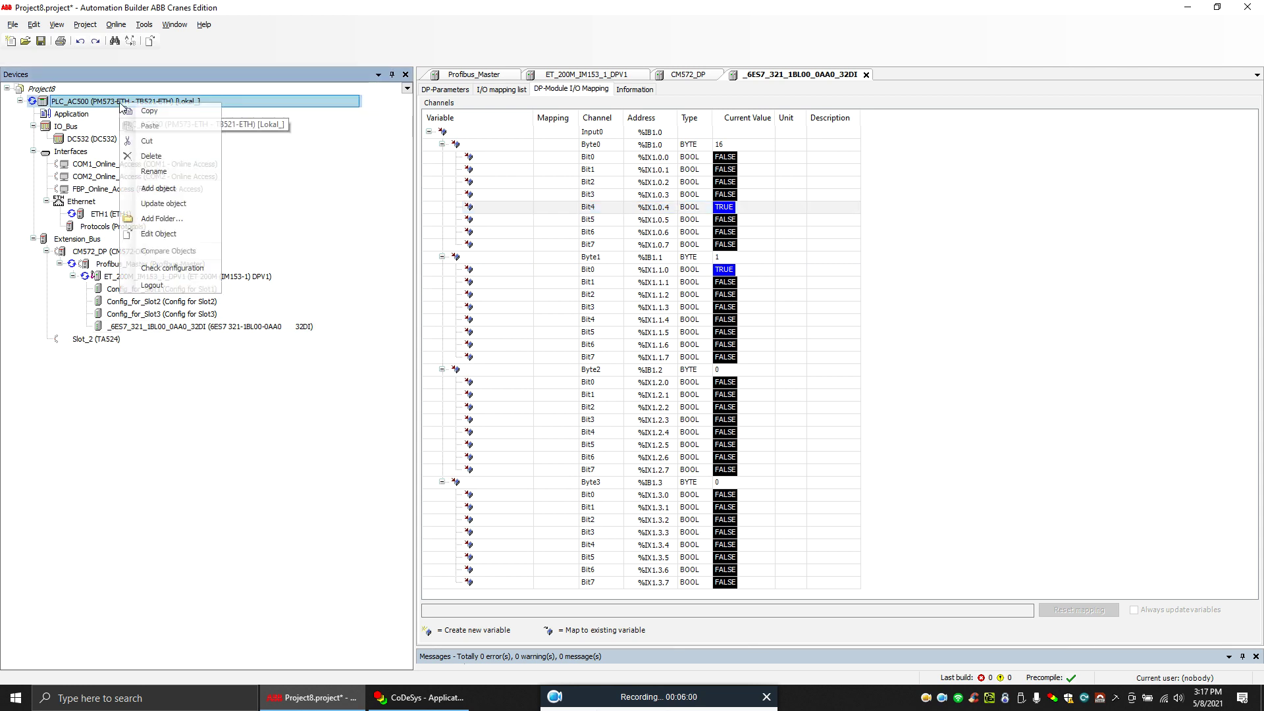
click(174, 282)
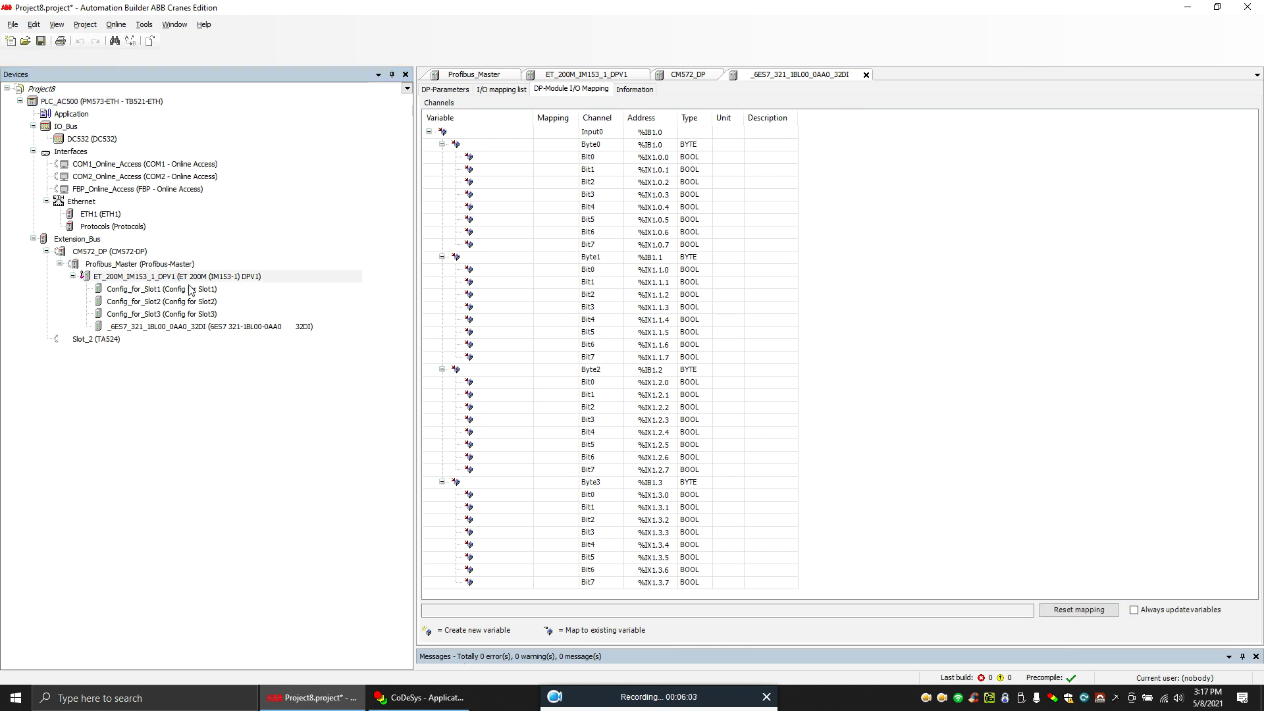
click(438, 697)
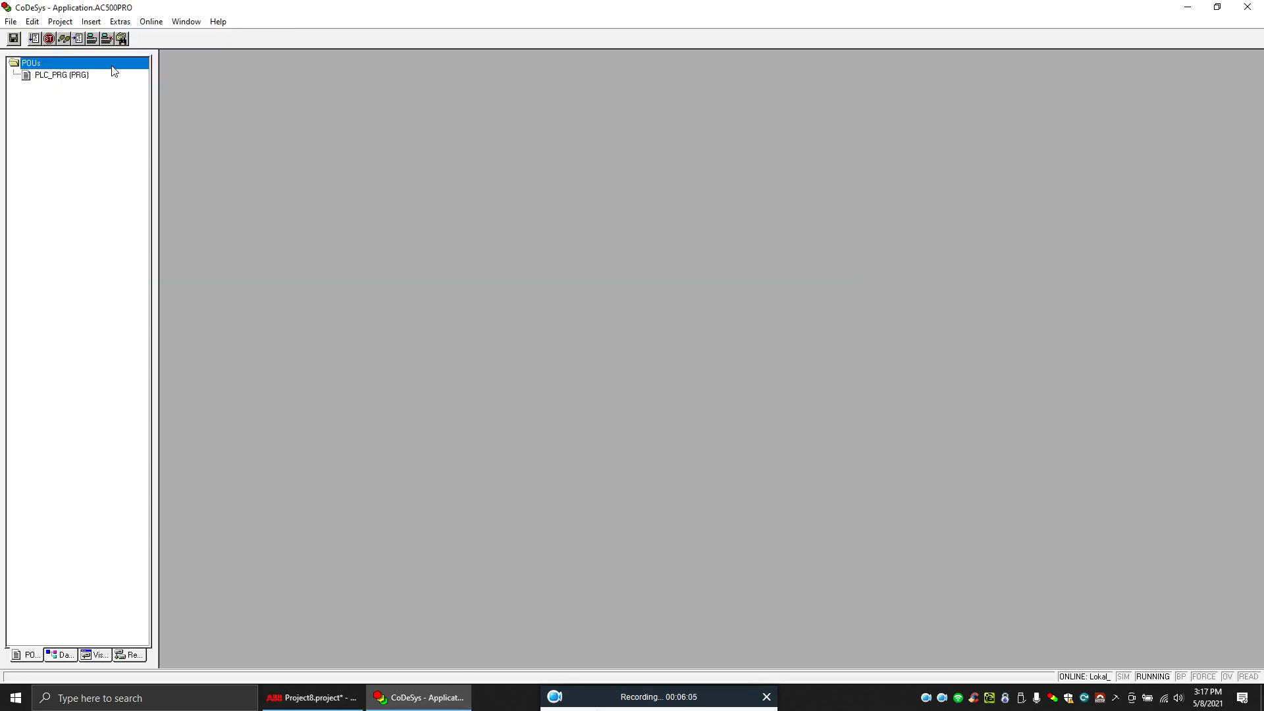
click(1246, 6)
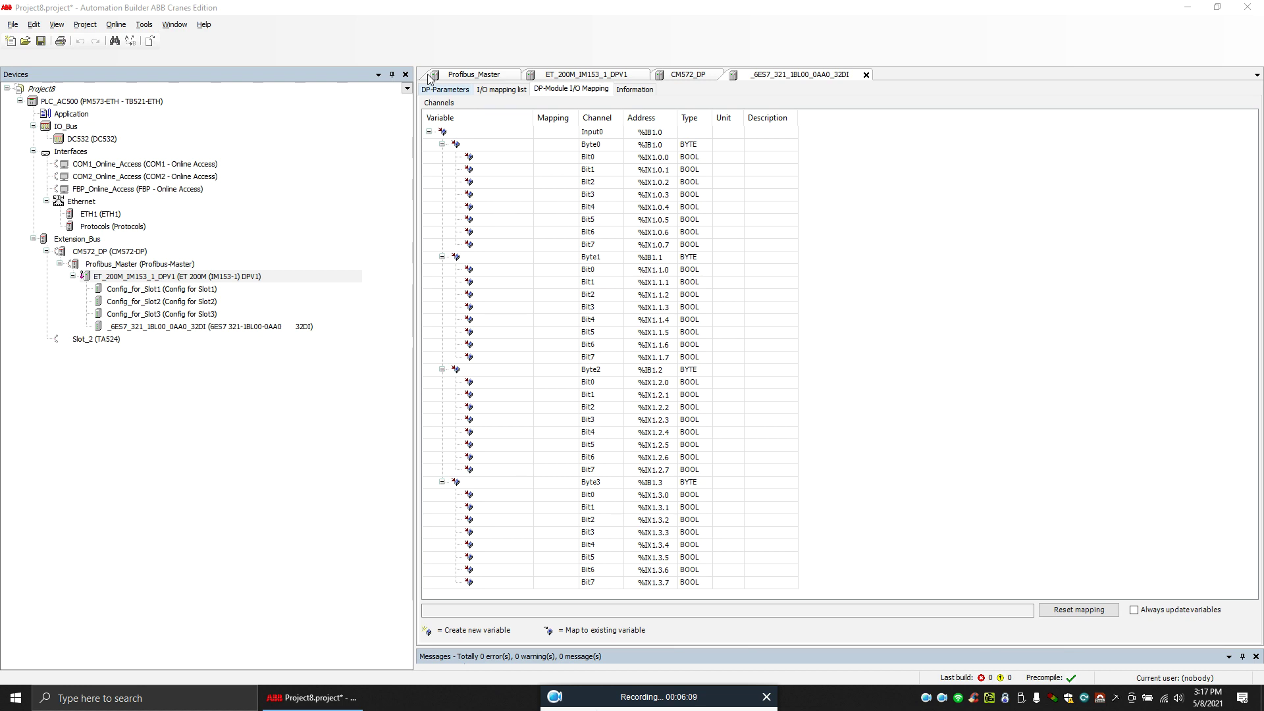
- Map the 32DI Byte0 Bit4 channel (%IX1.0.4) to a new variable named Input1
click(512, 212)
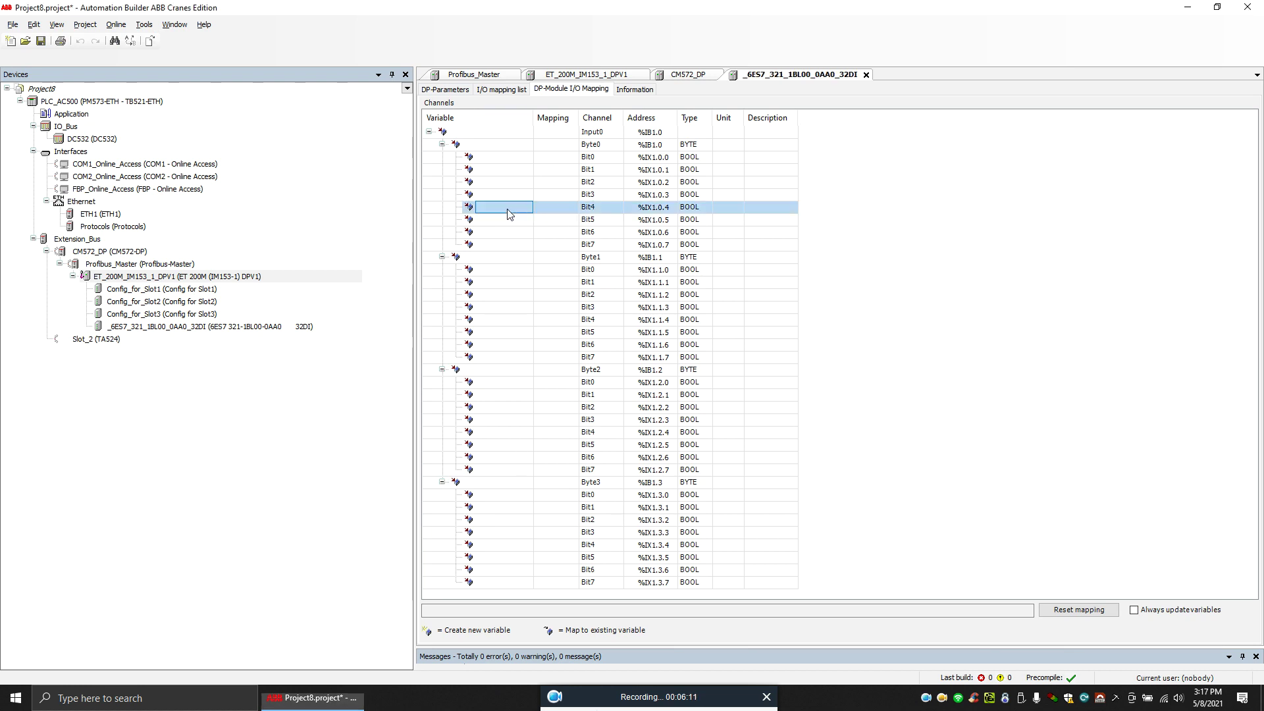
click(509, 212)
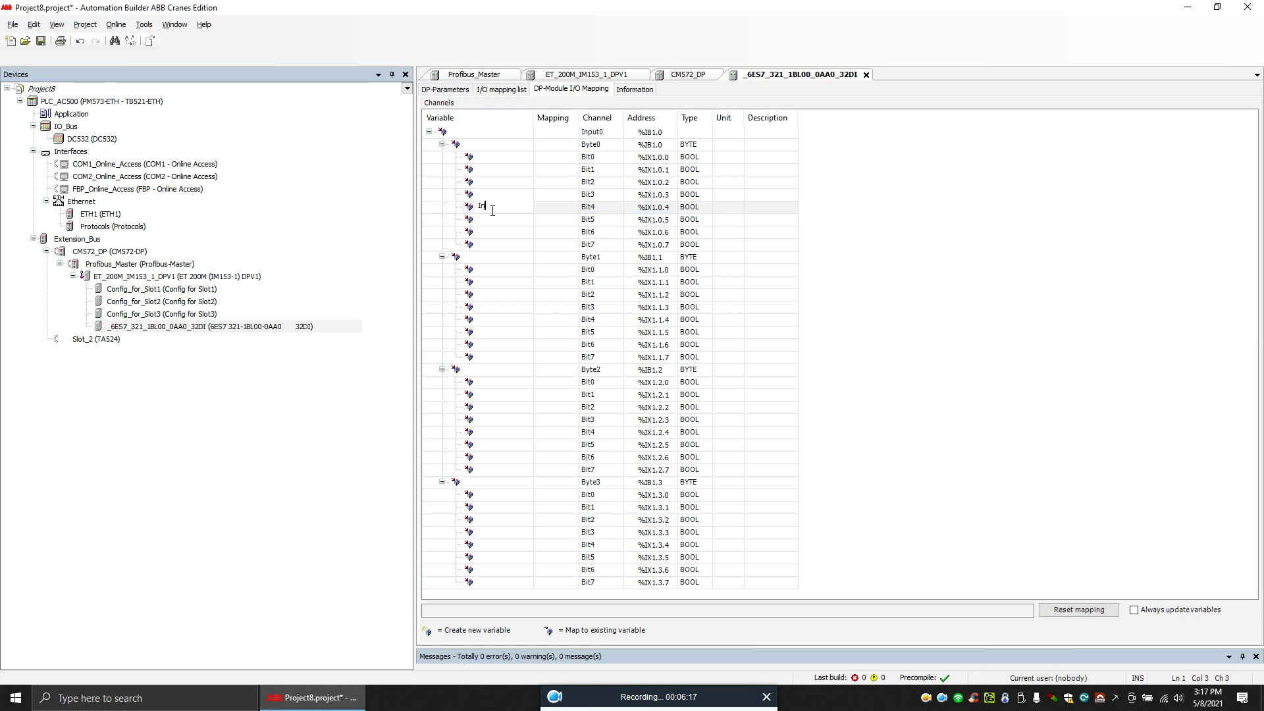
text(Input1)
click(510, 295)
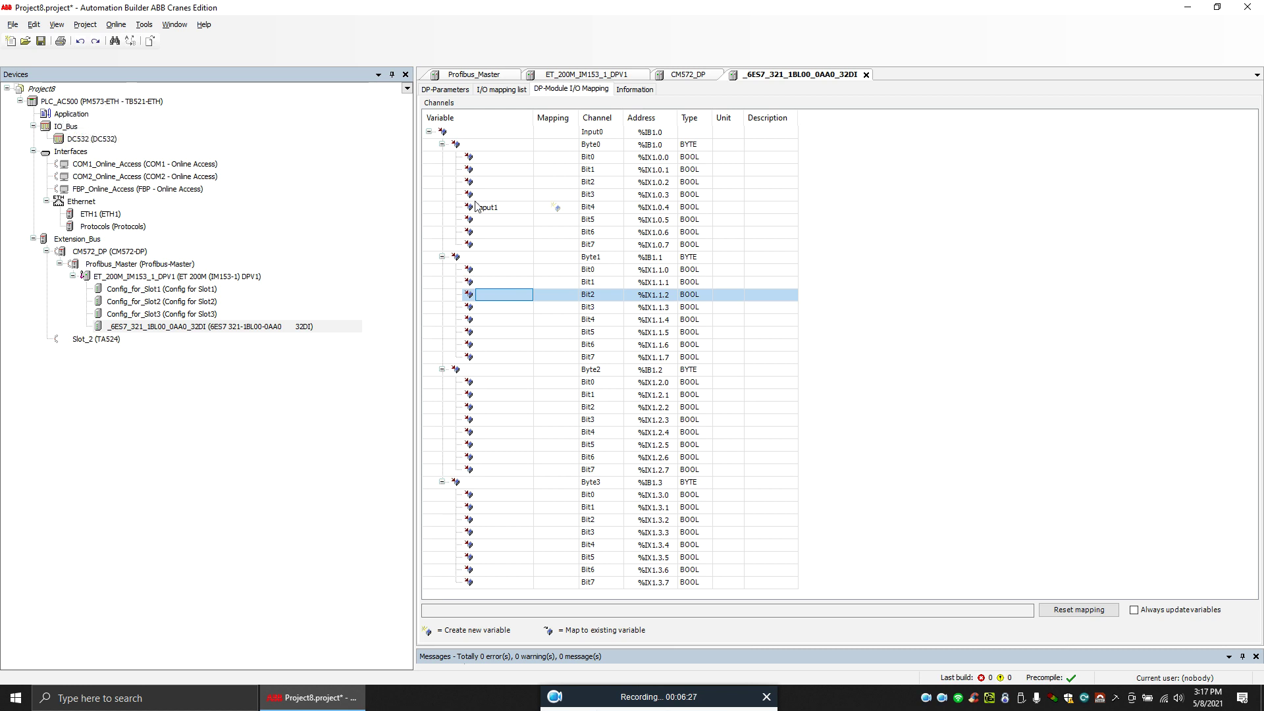
click(68, 117)
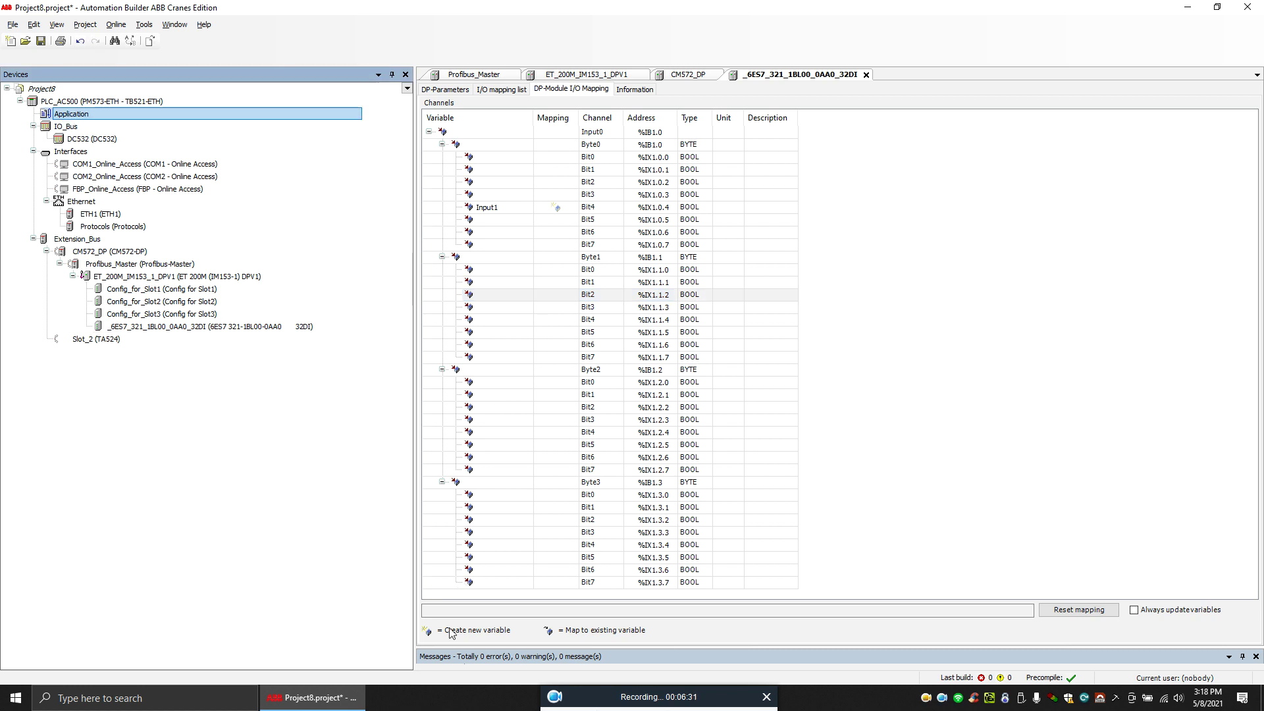
- Launch the AC500 Application in CoDeSys and widen its object tree pane
double_click(96, 114)
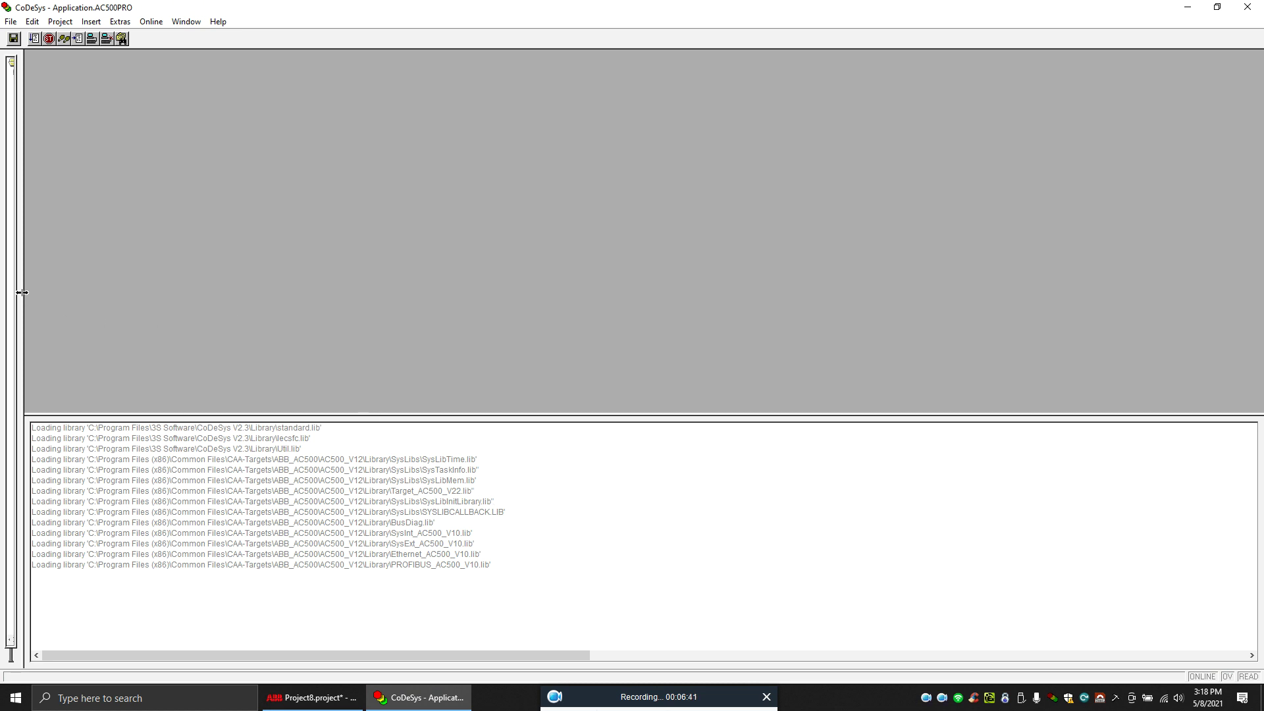
drag(22, 293, 156, 305)
click(313, 698)
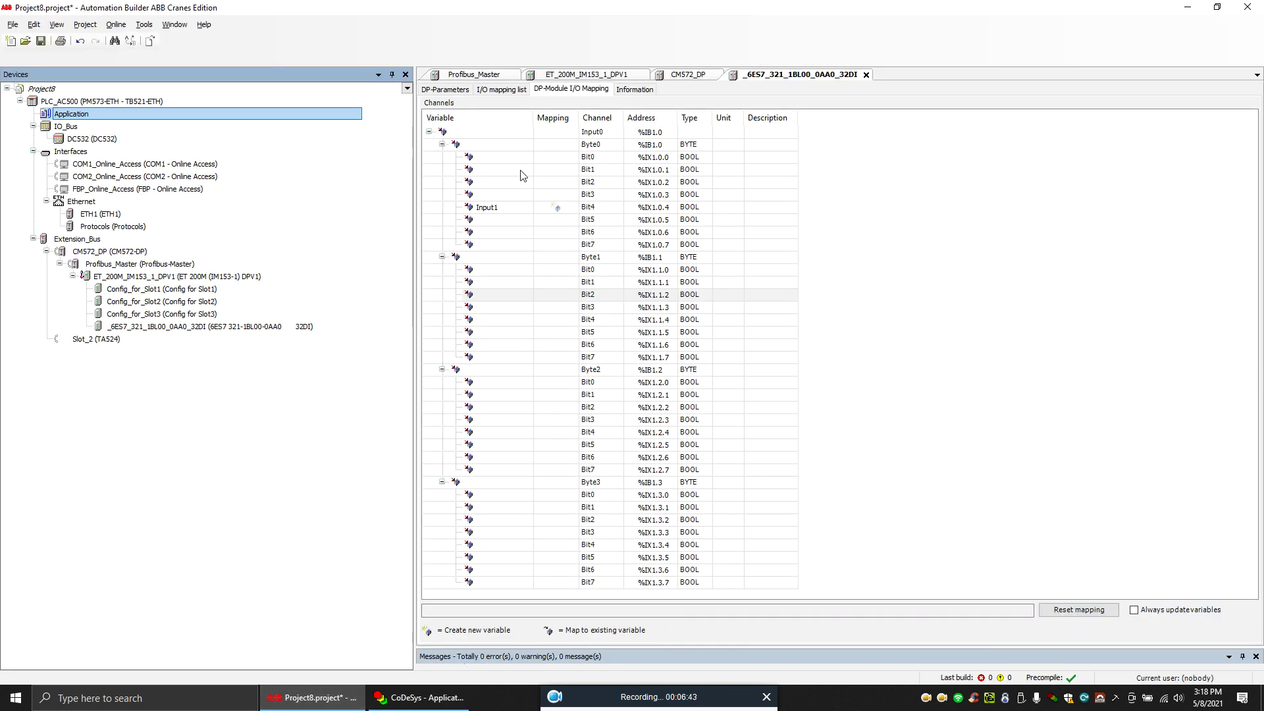
double_click(487, 207)
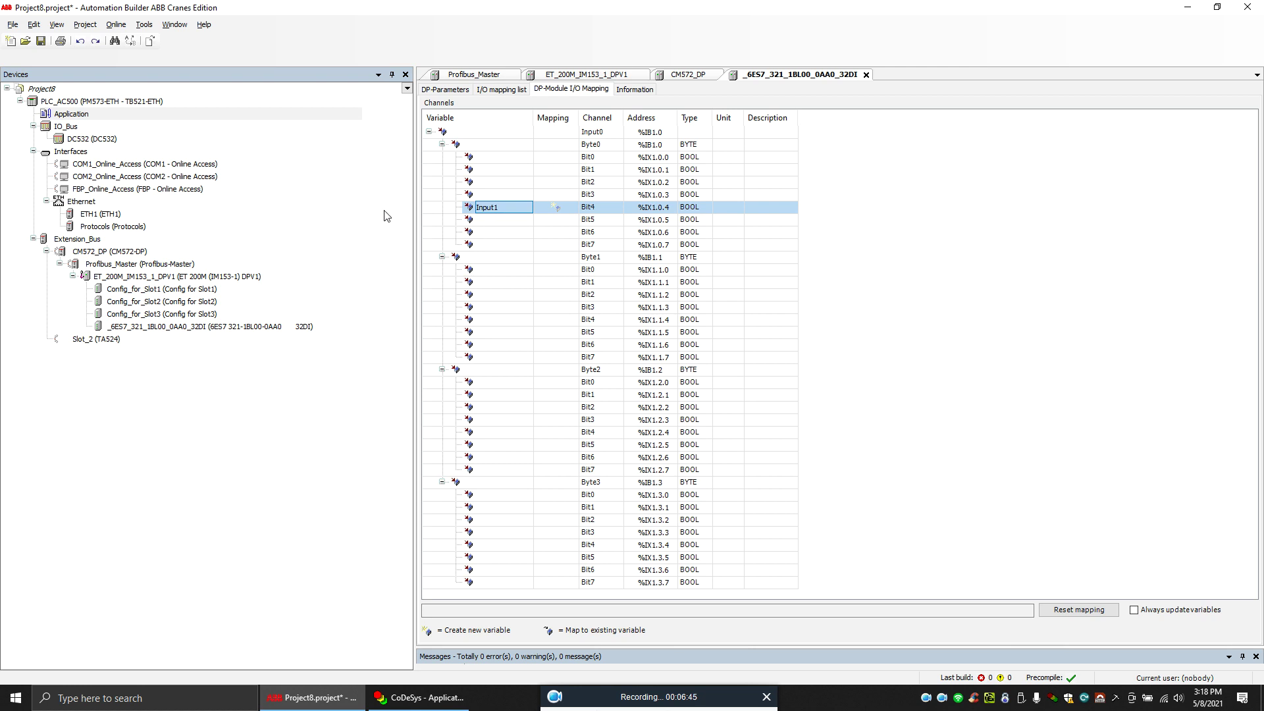
click(421, 698)
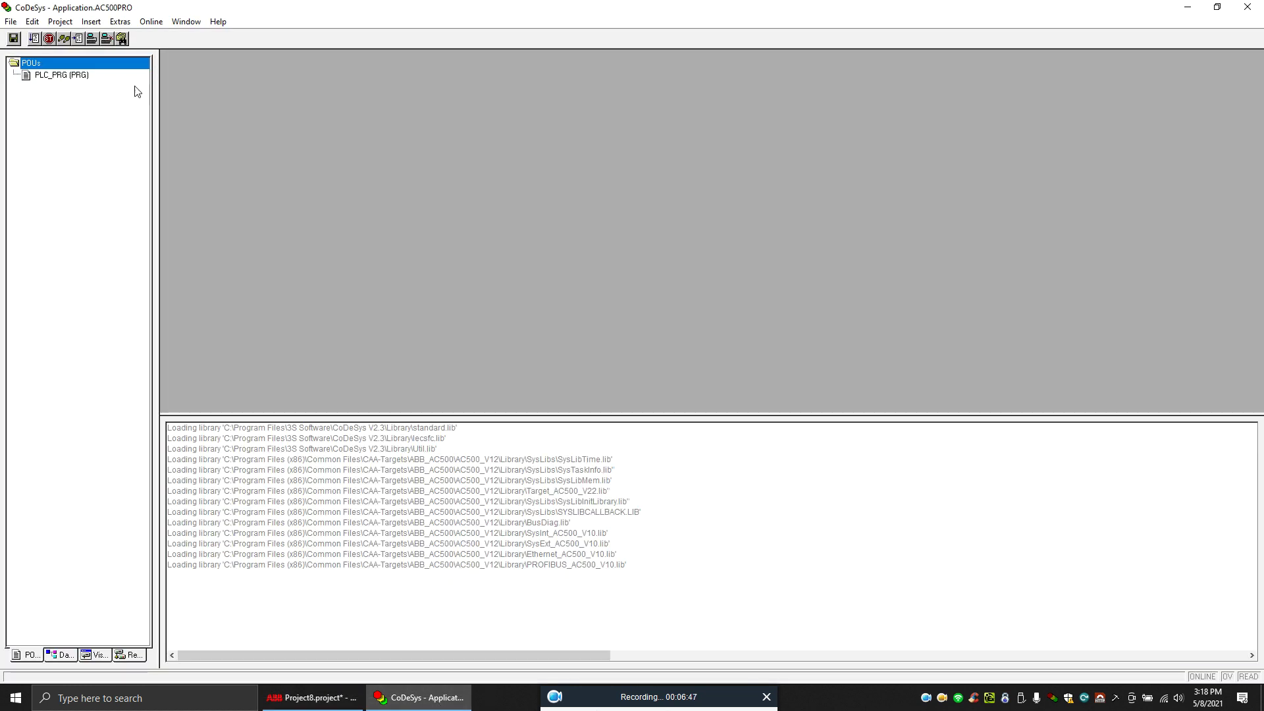
- Open the 32DI module mapping via Global Variables > Extension_Bus > CM572_DP > Profibus_Master > ET_200M
click(125, 656)
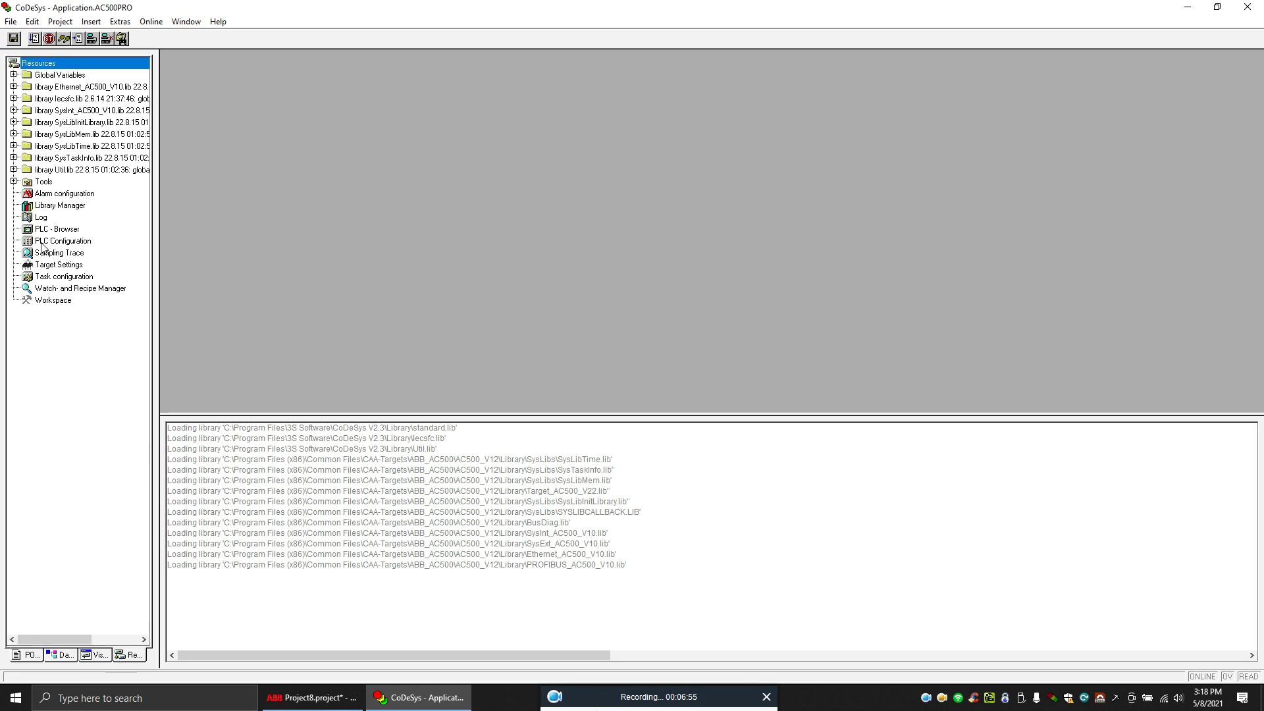
click(13, 74)
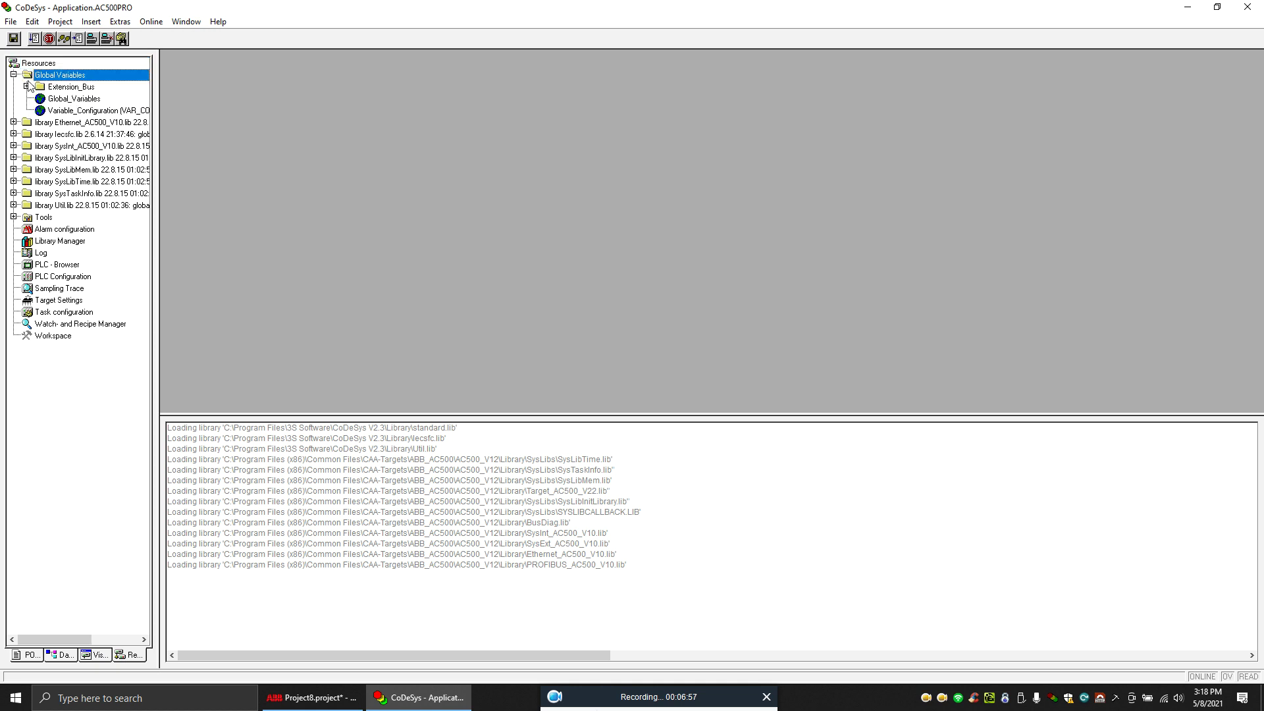
click(26, 86)
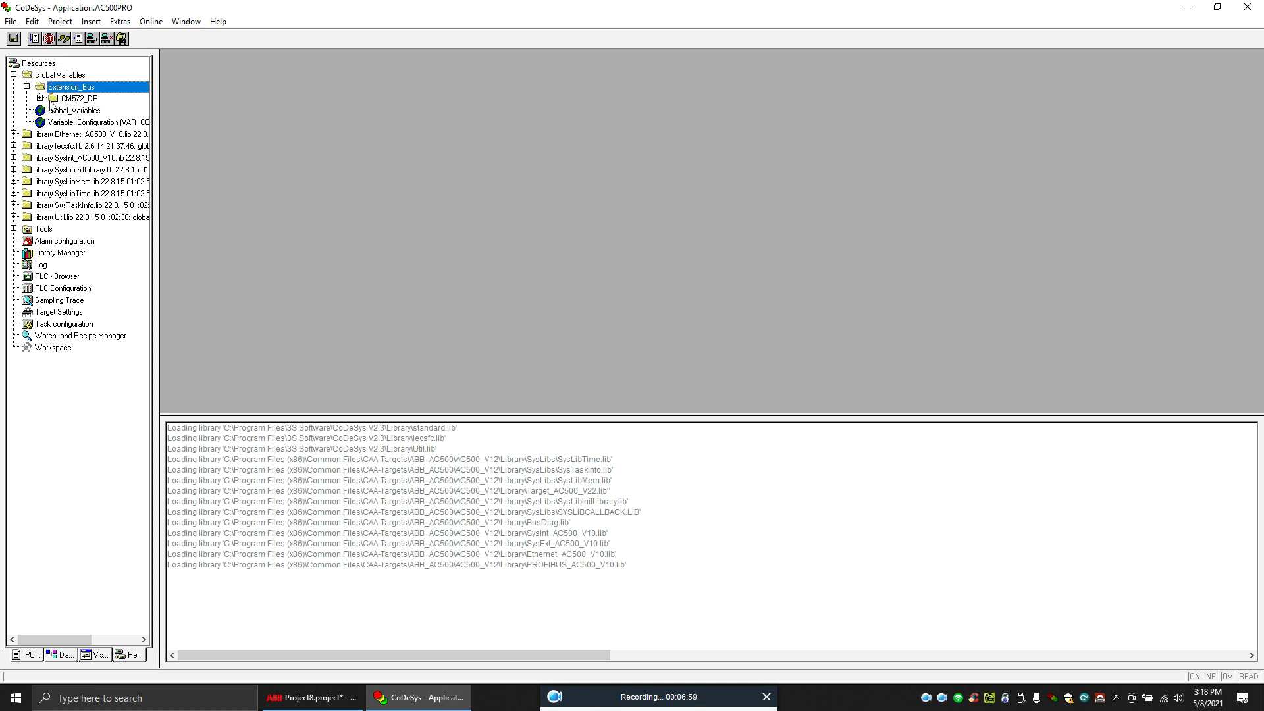
click(39, 98)
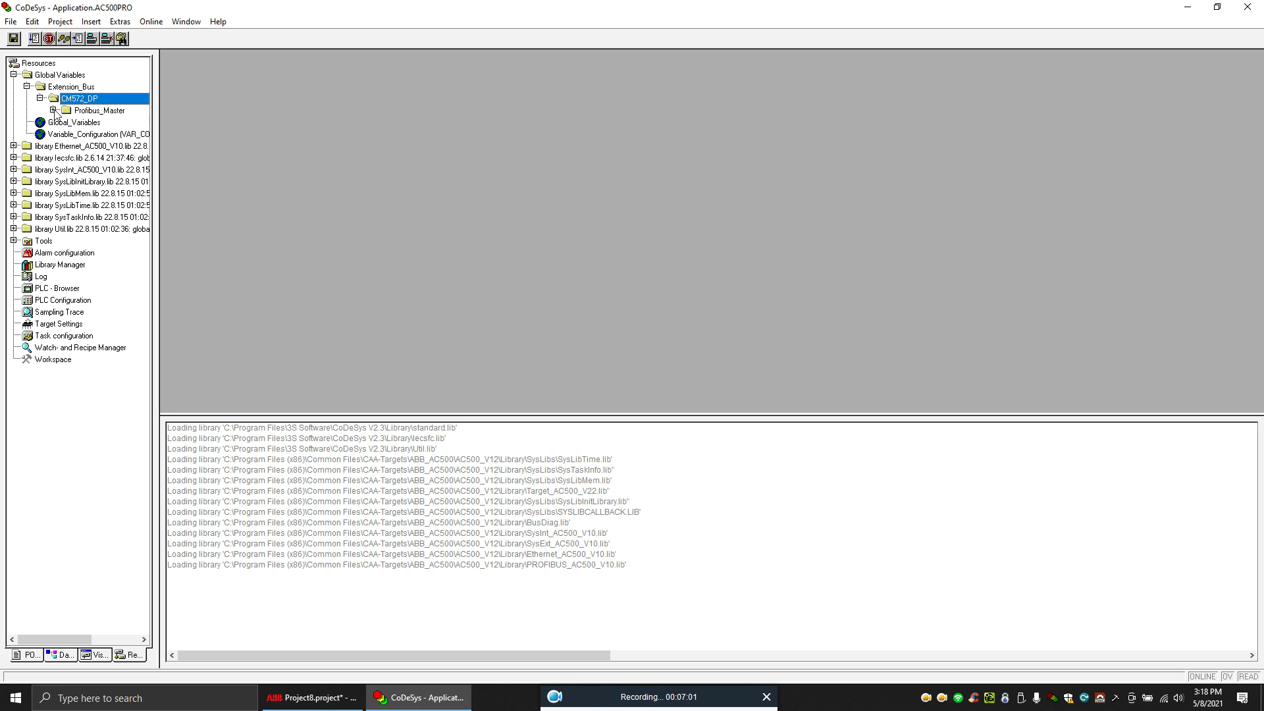
click(53, 110)
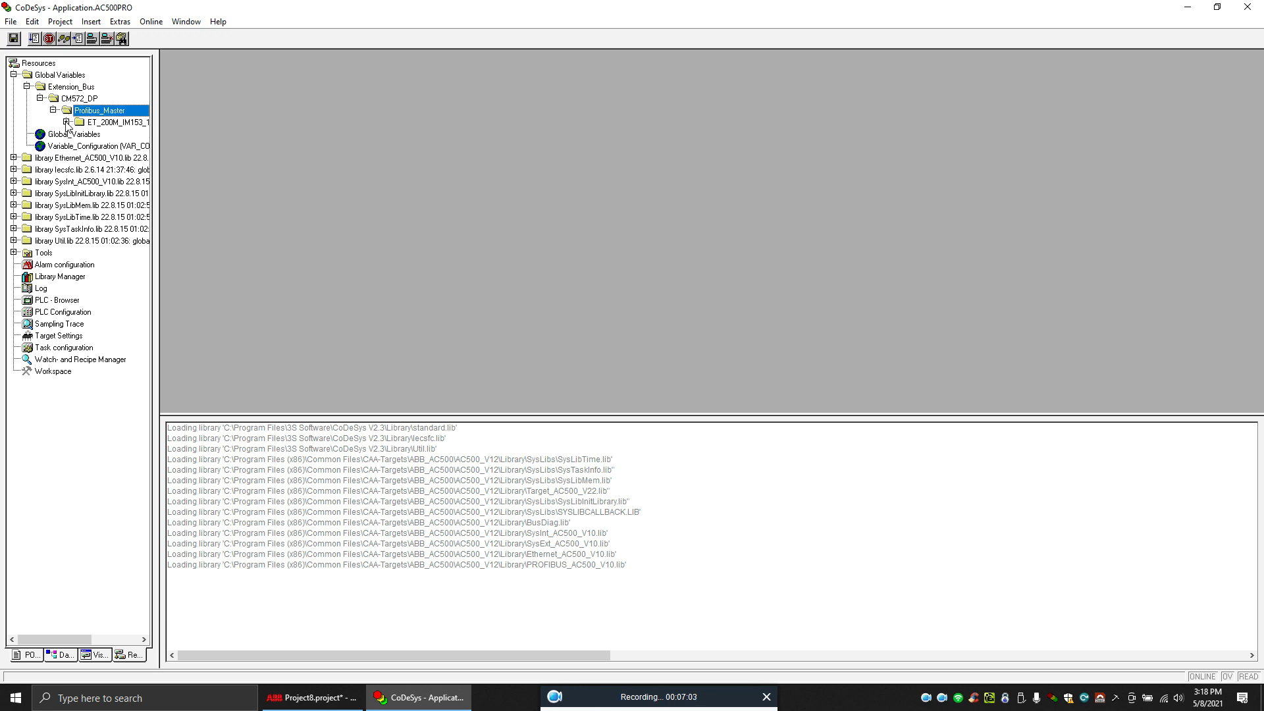
click(66, 122)
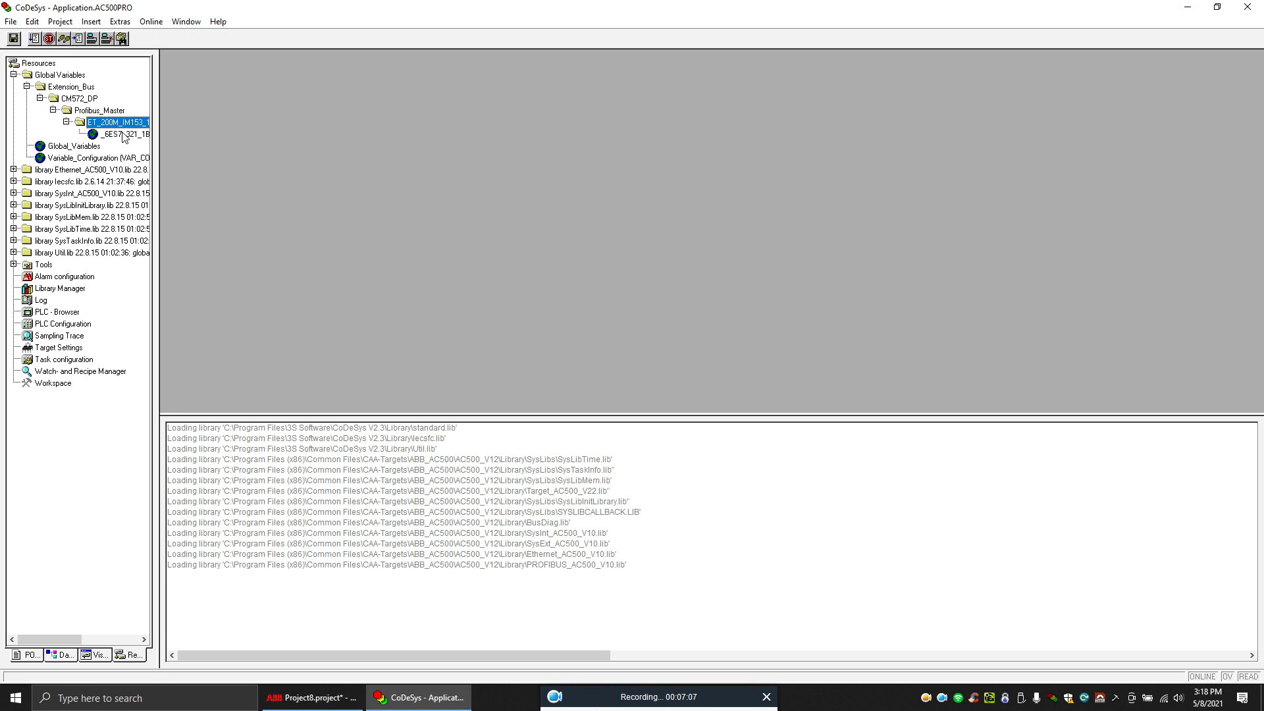
double_click(123, 135)
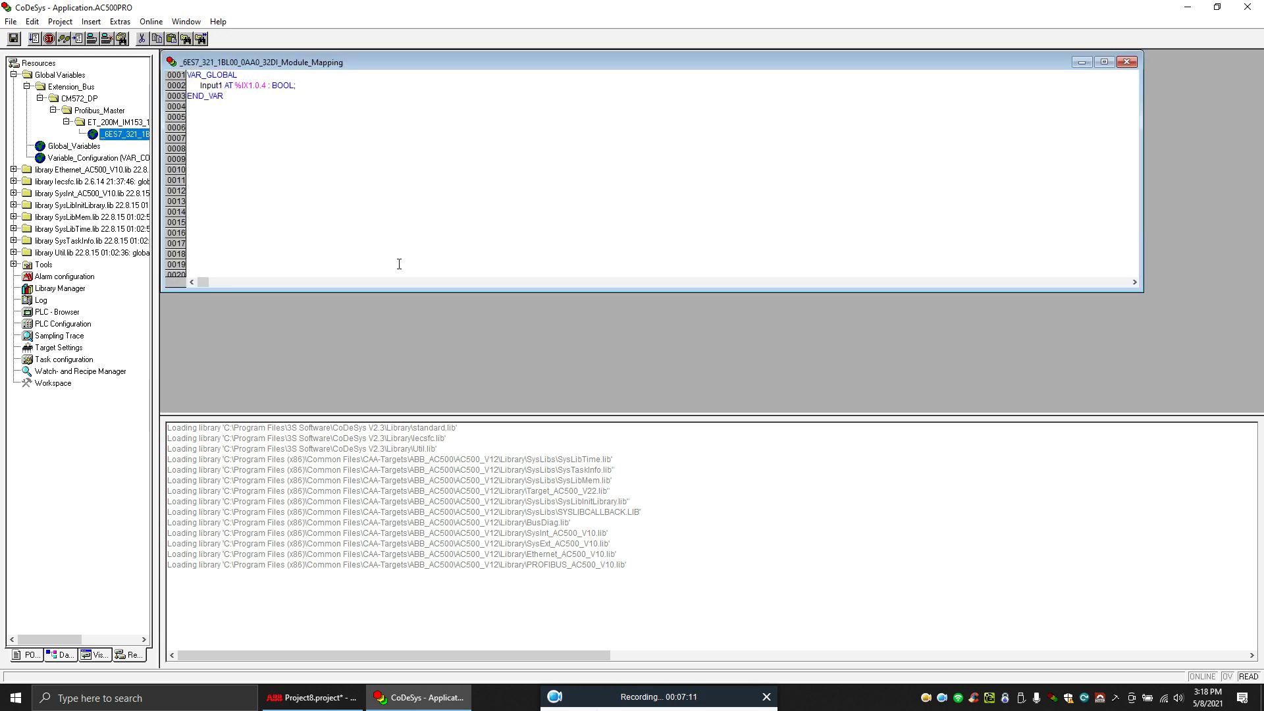
- Log in and load changes to confirm Input1 reads TRUE, then log out
click(151, 21)
click(185, 38)
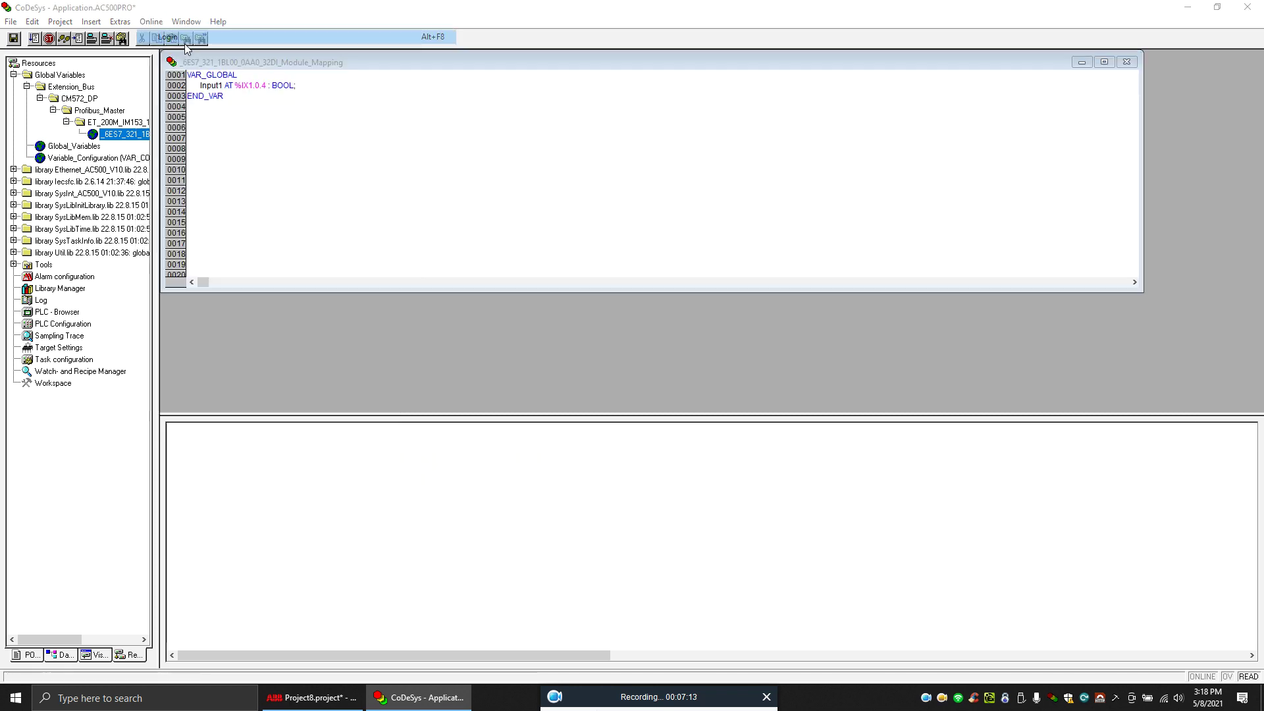
click(555, 367)
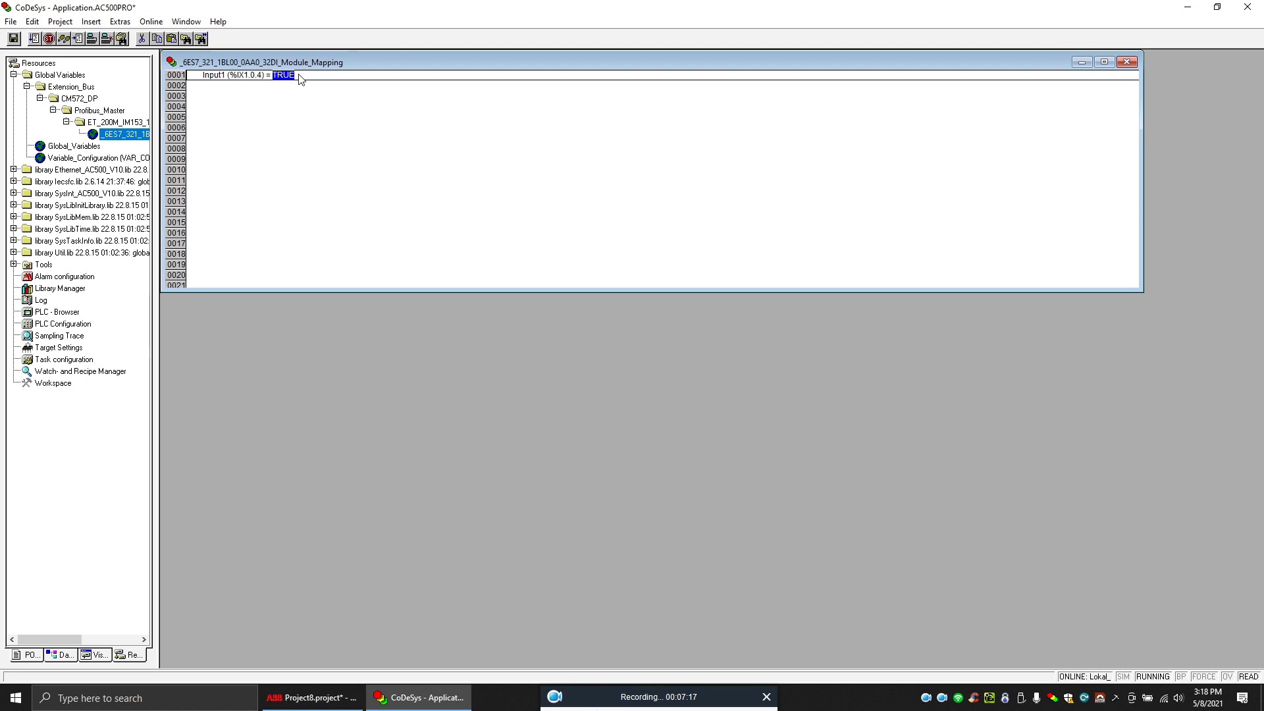
click(151, 21)
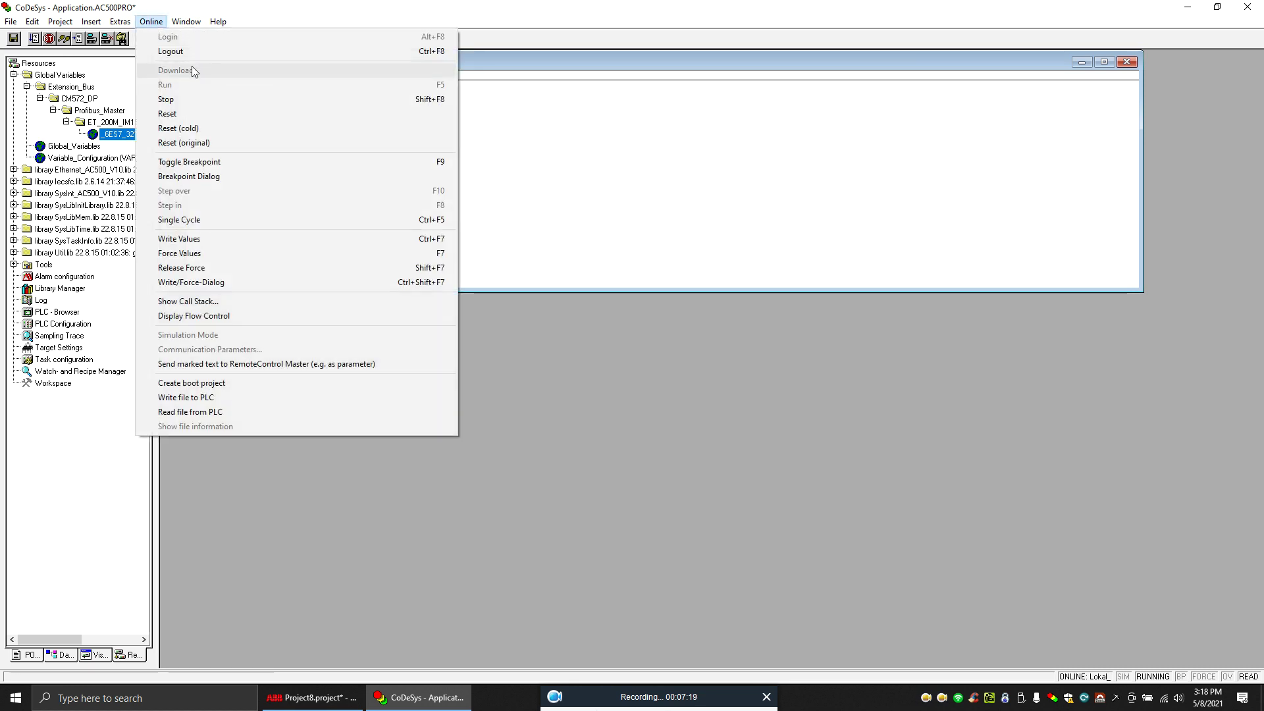
click(191, 54)
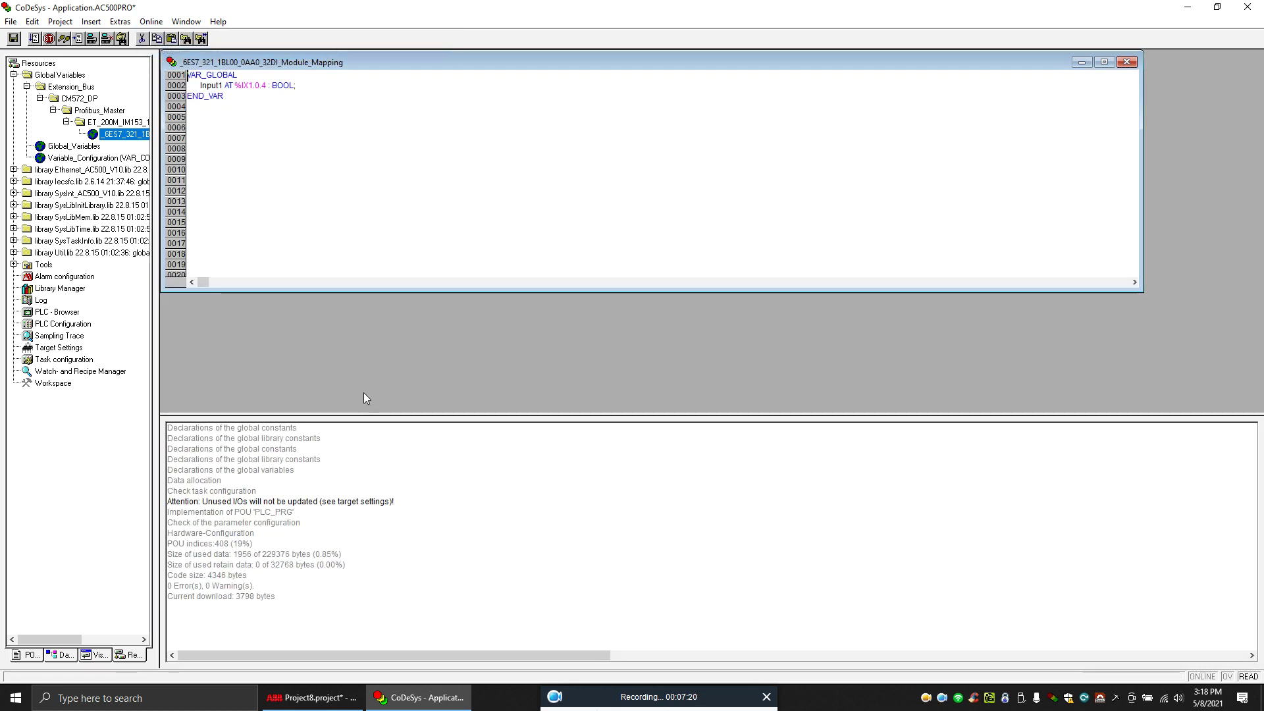
click(29, 659)
- Write test1 := input1; in a maximized PLC_PRG editor
double_click(60, 75)
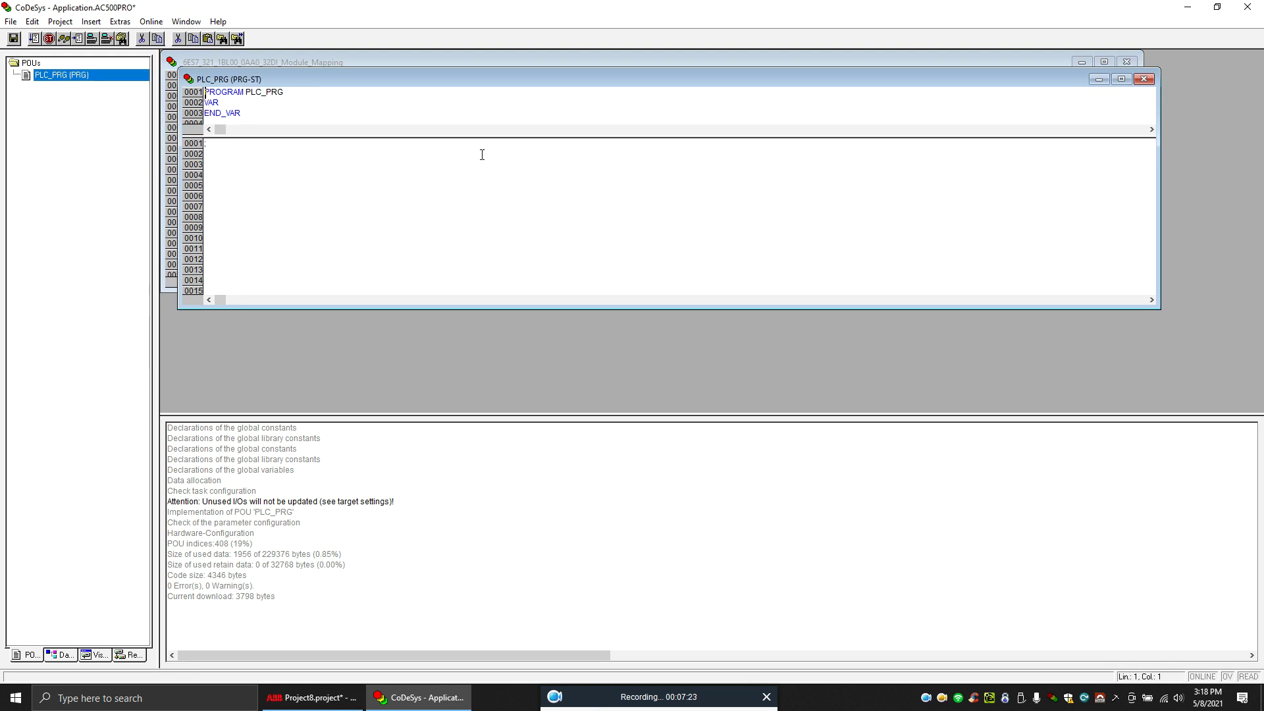
click(1126, 62)
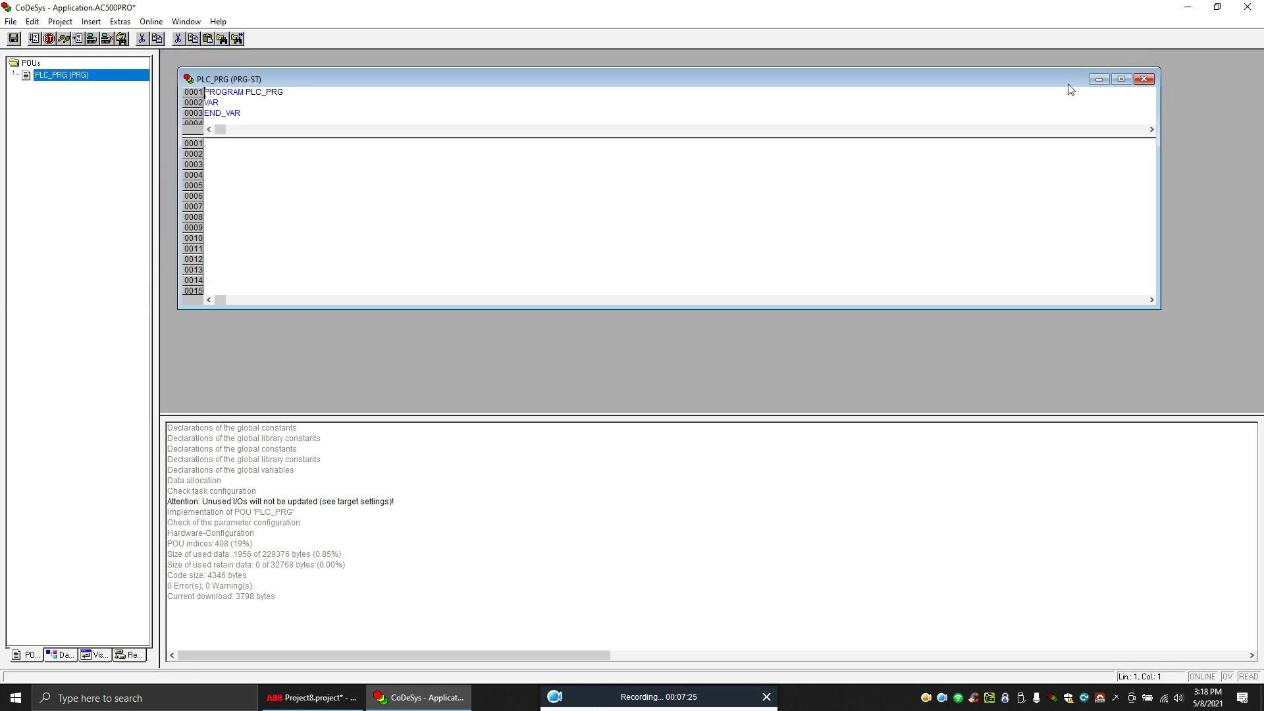
double_click(682, 78)
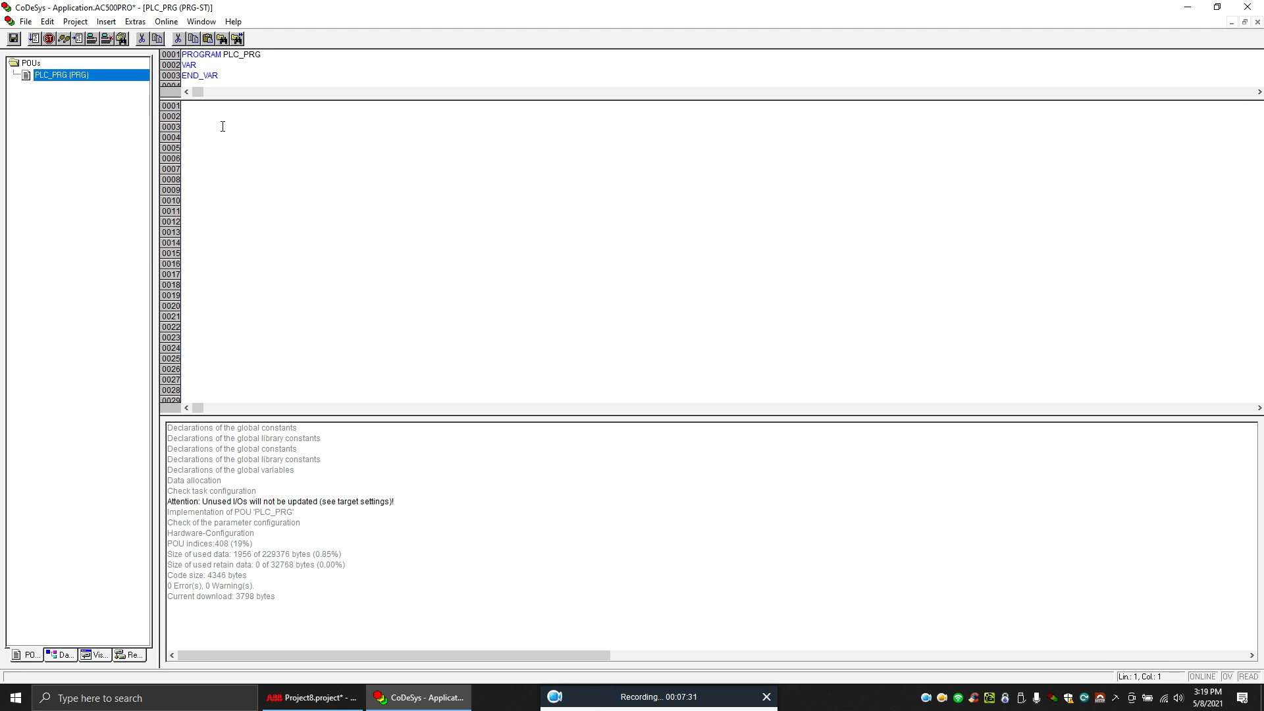
text(es)
click(229, 111)
text(ut1;)
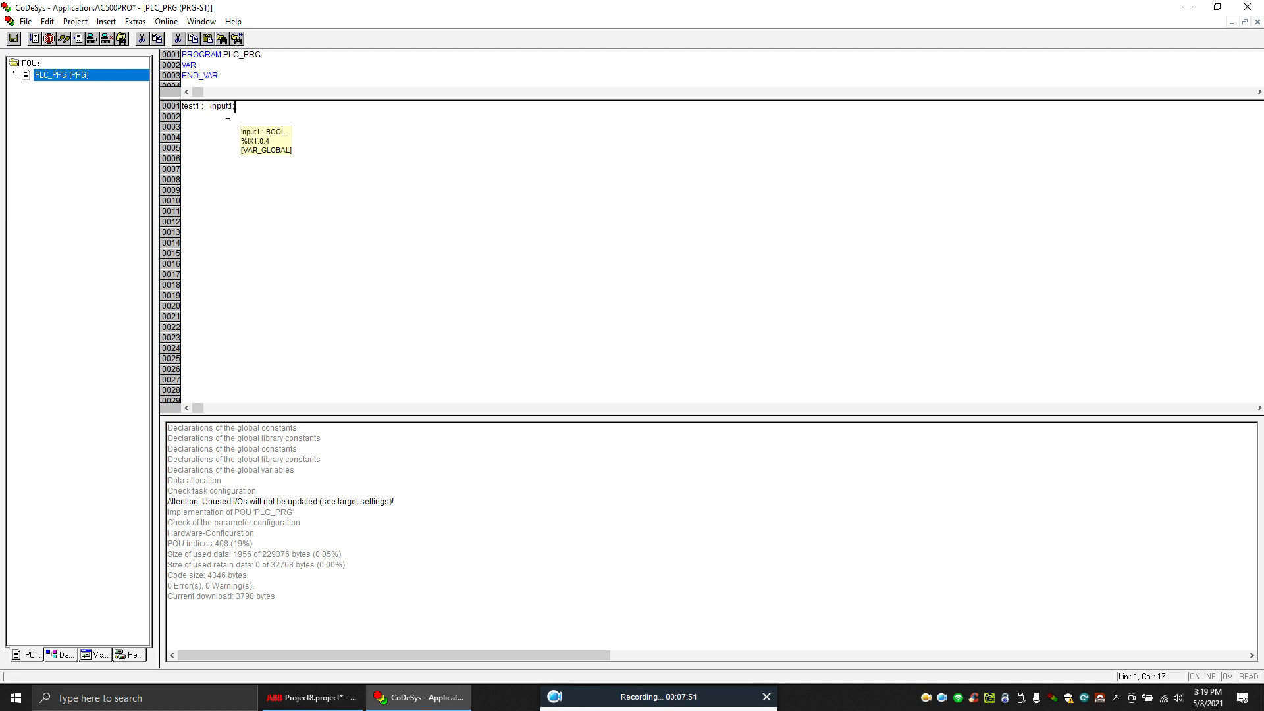
- Build the project, declaring test1 as a BOOL variable
click(75, 21)
click(132, 48)
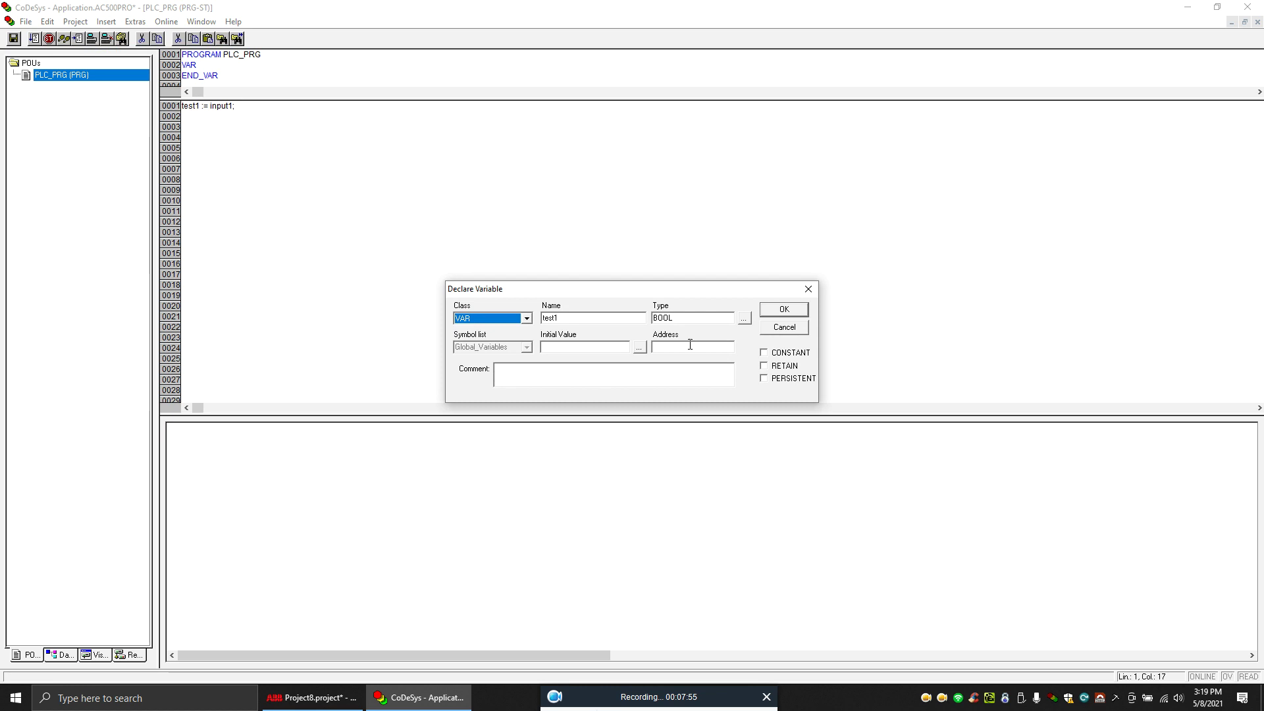
click(784, 309)
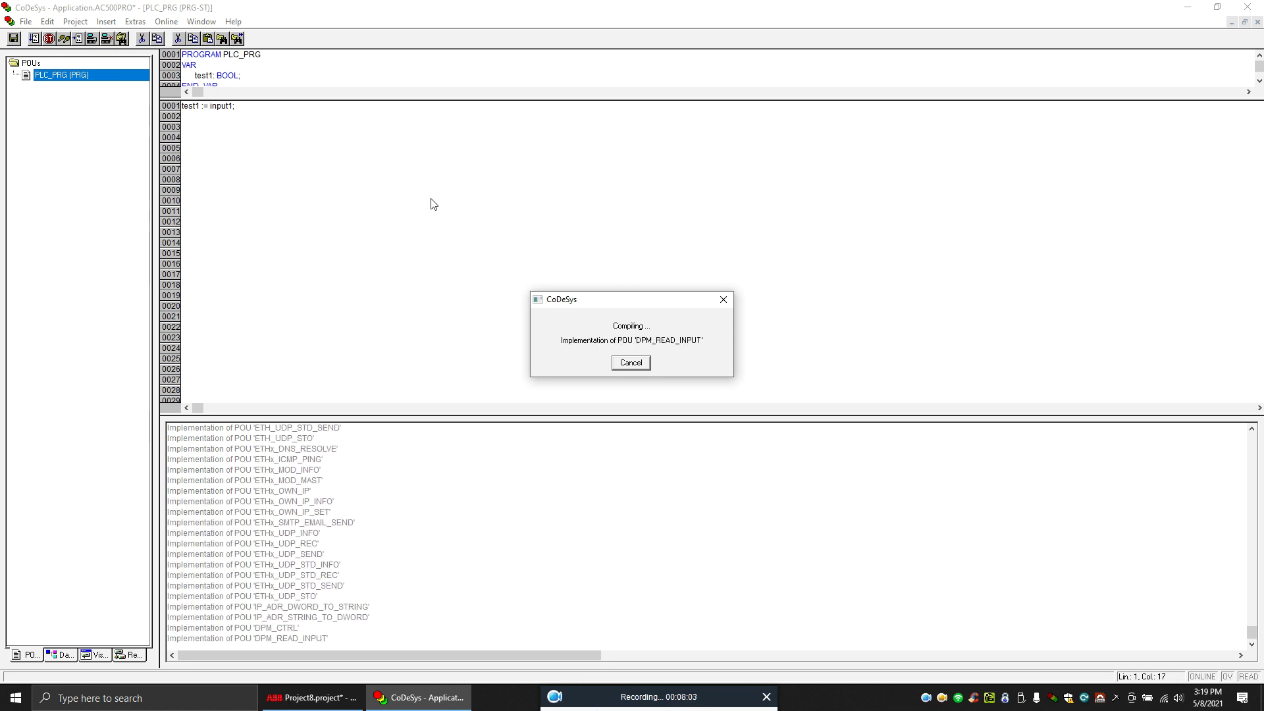
click(166, 21)
- Log in with online change so test1 reads TRUE like input1, then return to Automation Builder
click(185, 37)
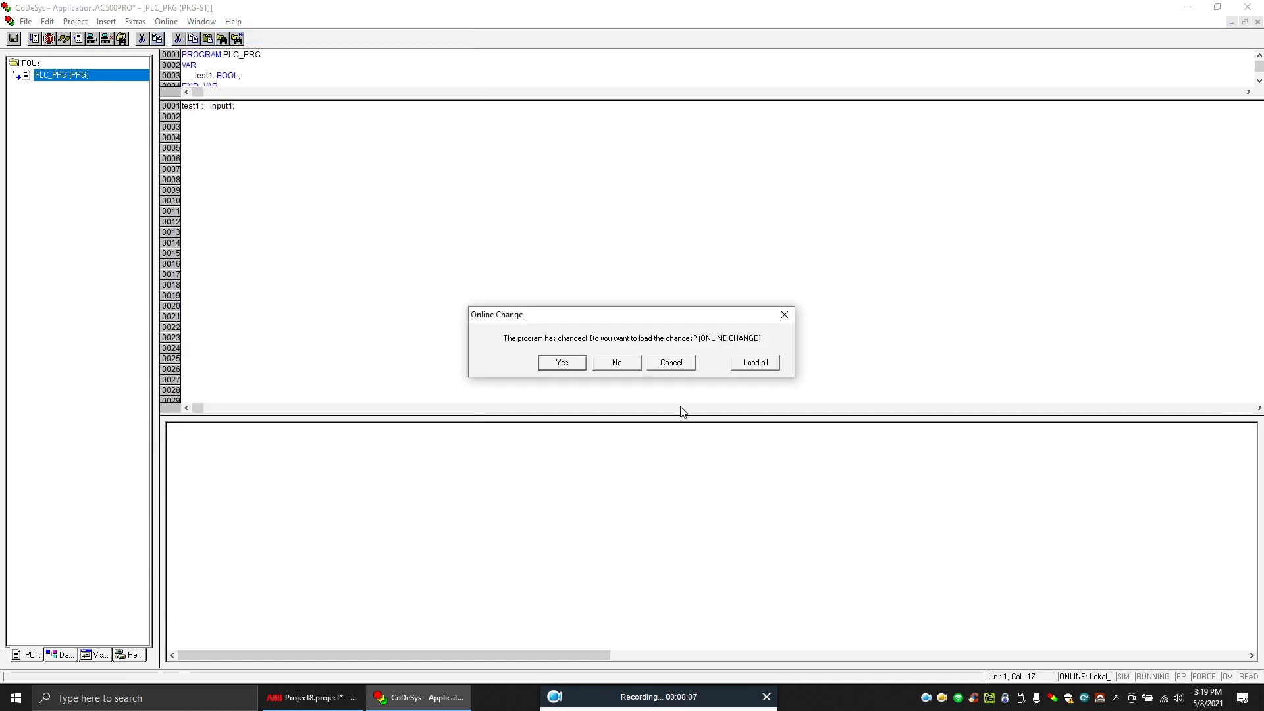
click(567, 364)
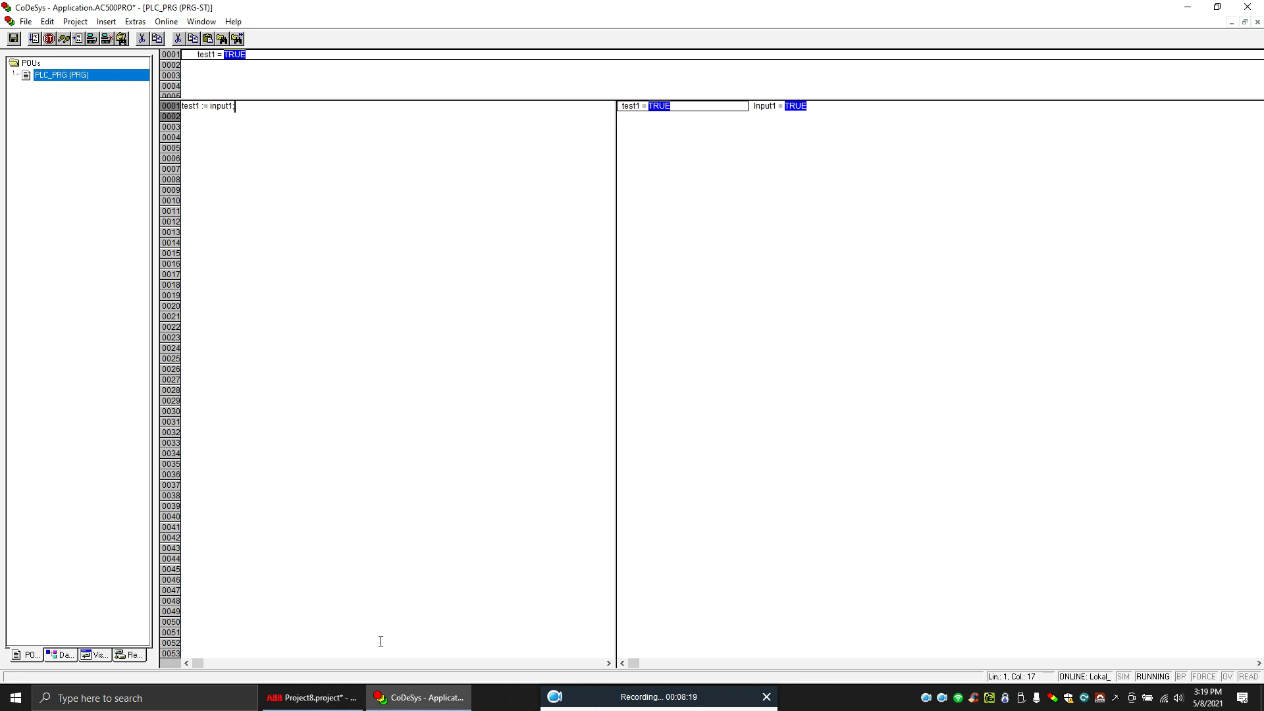
click(311, 697)
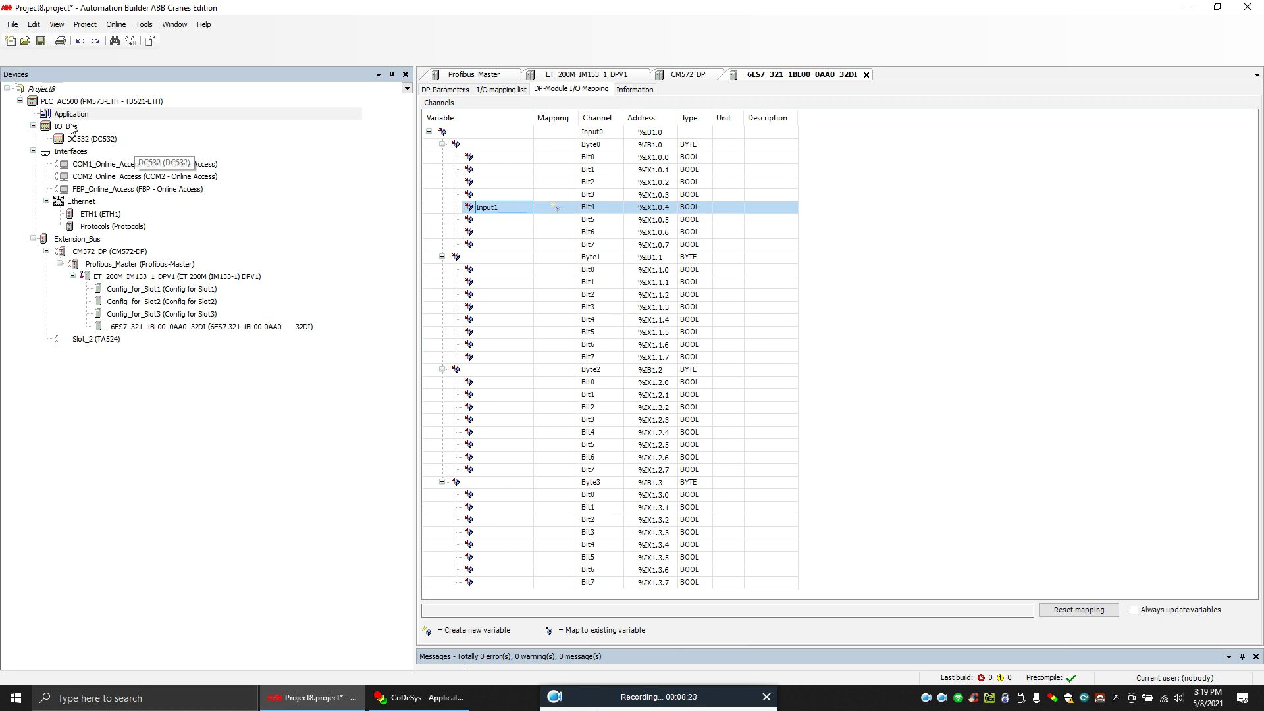
- Select CM572_DP, Profibus_Master, ET_200M and the 32DI module to verify Input1 on Bit4
click(112, 251)
click(116, 264)
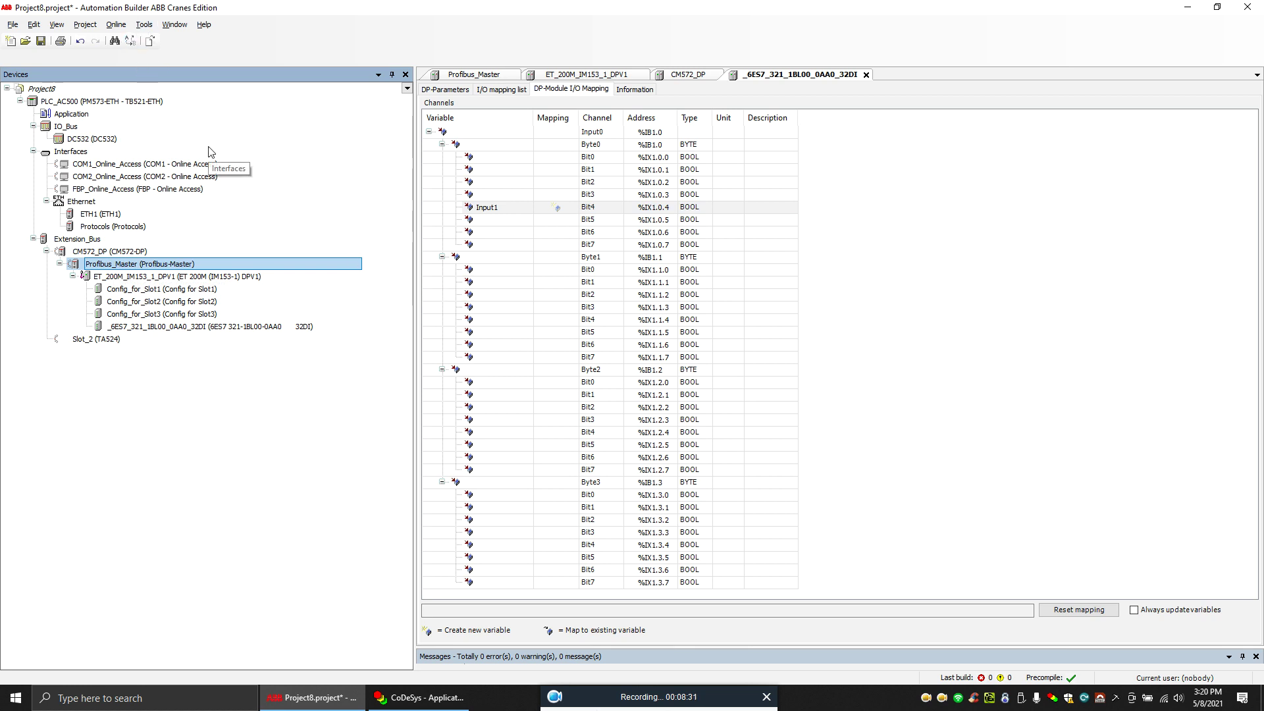
click(123, 279)
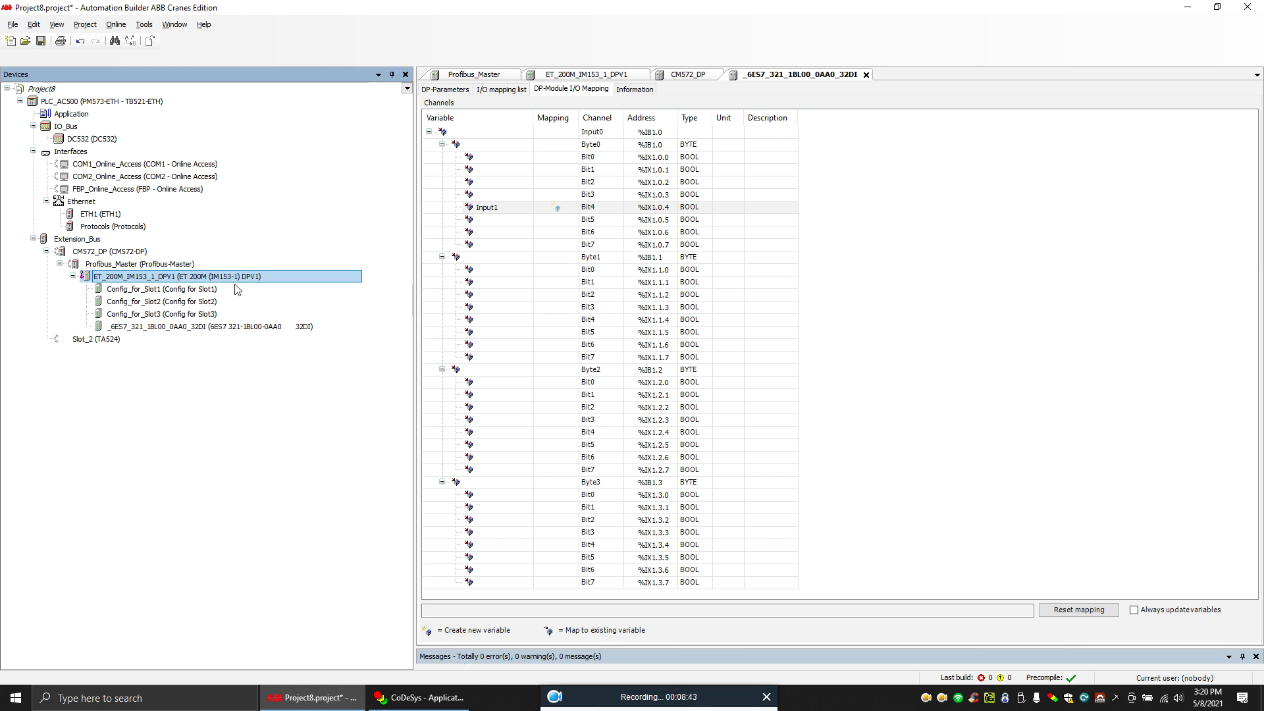
click(241, 327)
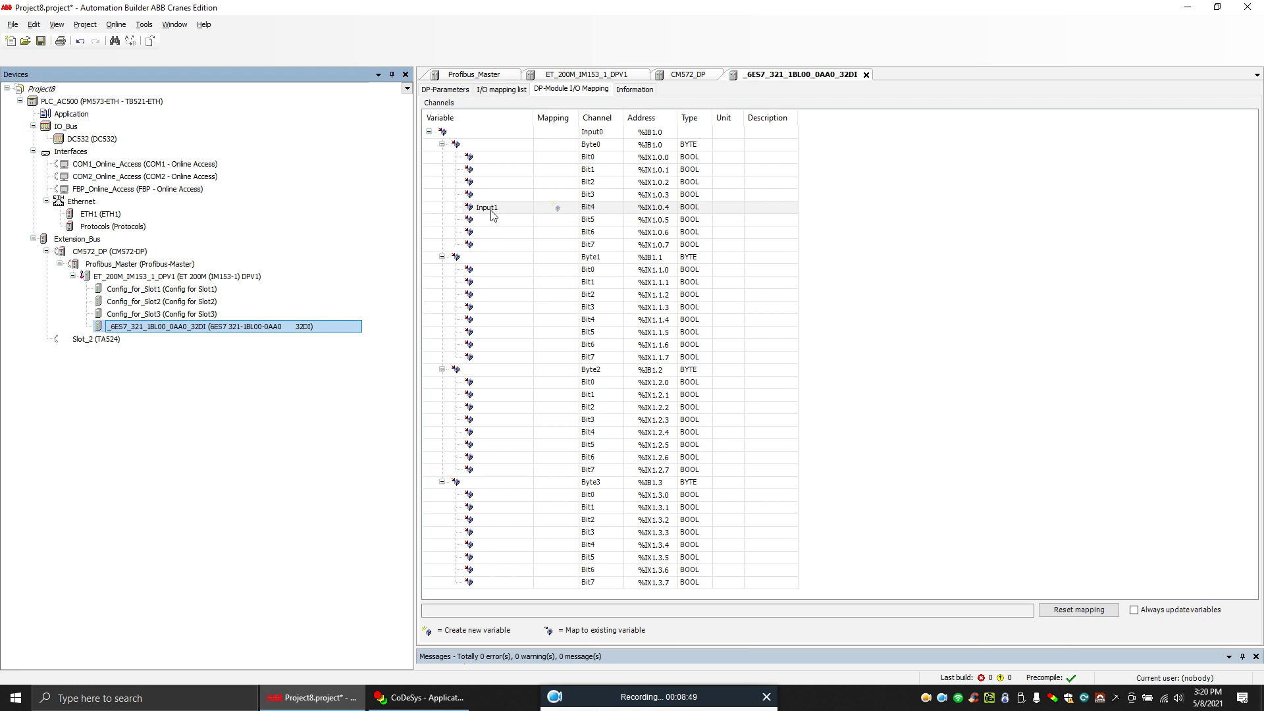
click(420, 697)
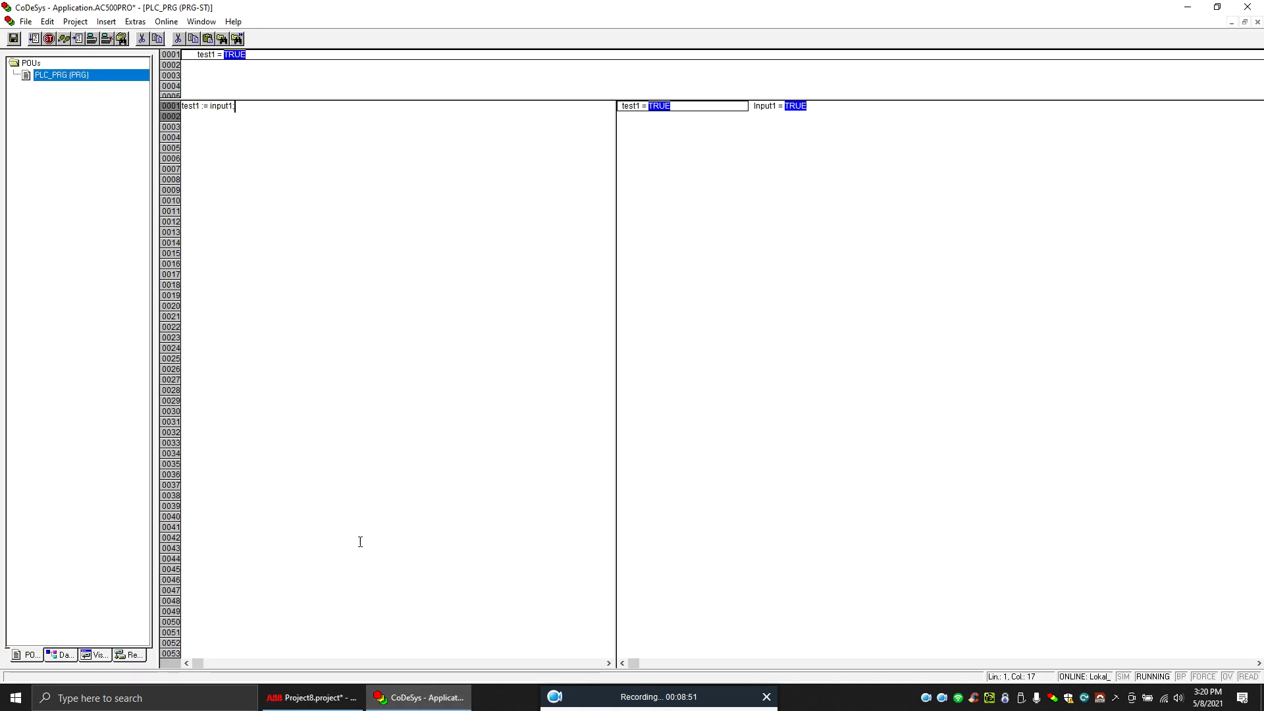